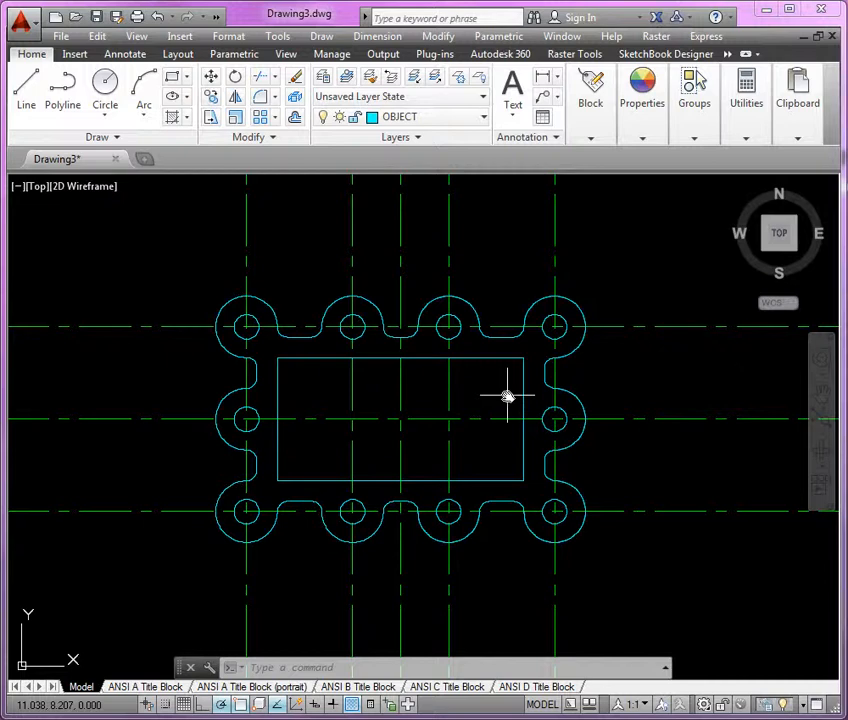
Offset both upper edge segments of the inner rectangle outward by 0.25.
type("o")
key("Return")
type(".258")
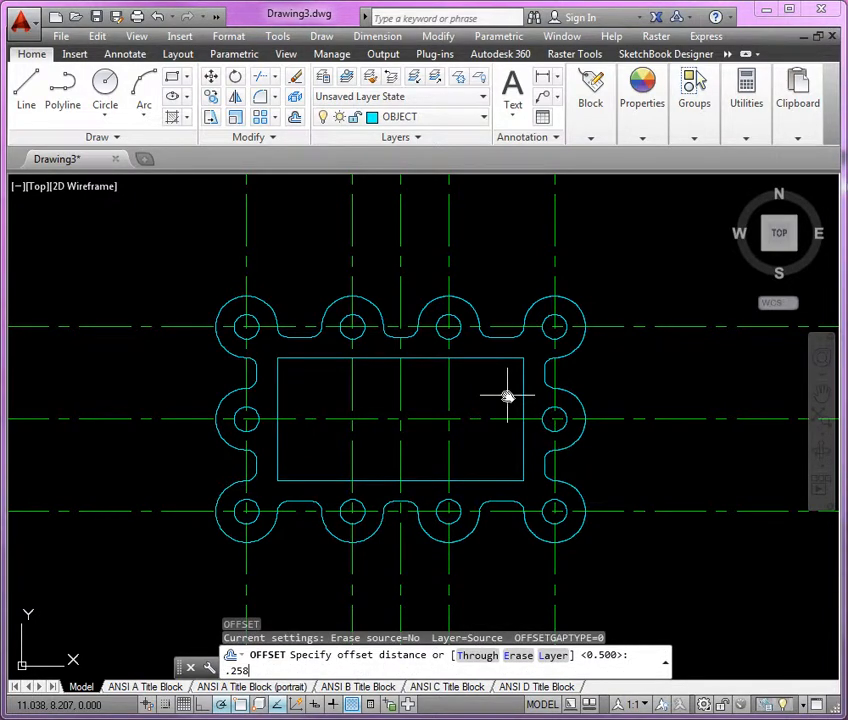
key("BackSpace")
key("Return")
scroll(484, 390, "up", 2)
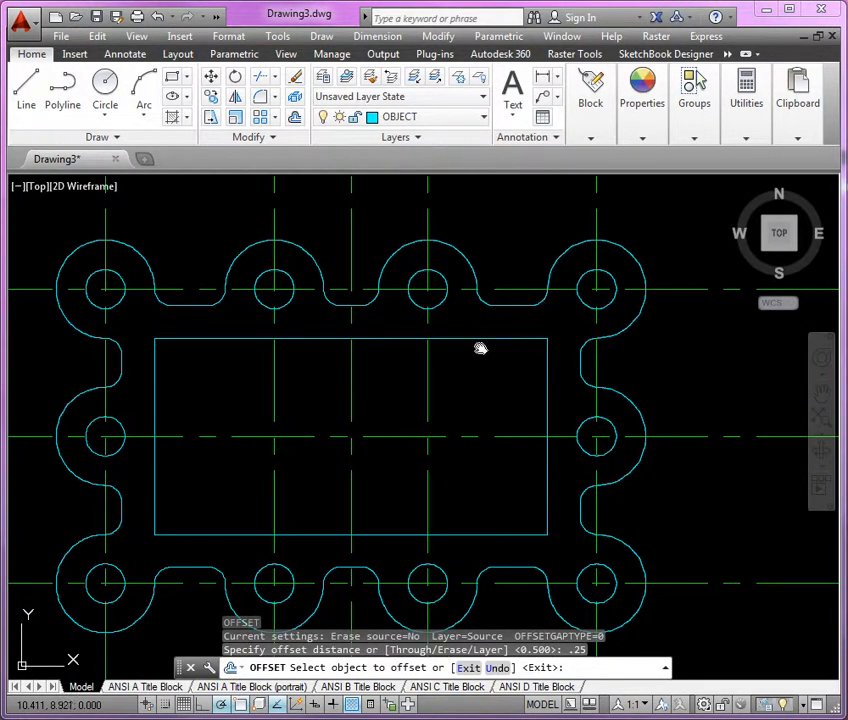
left_click(480, 340)
left_click(435, 328)
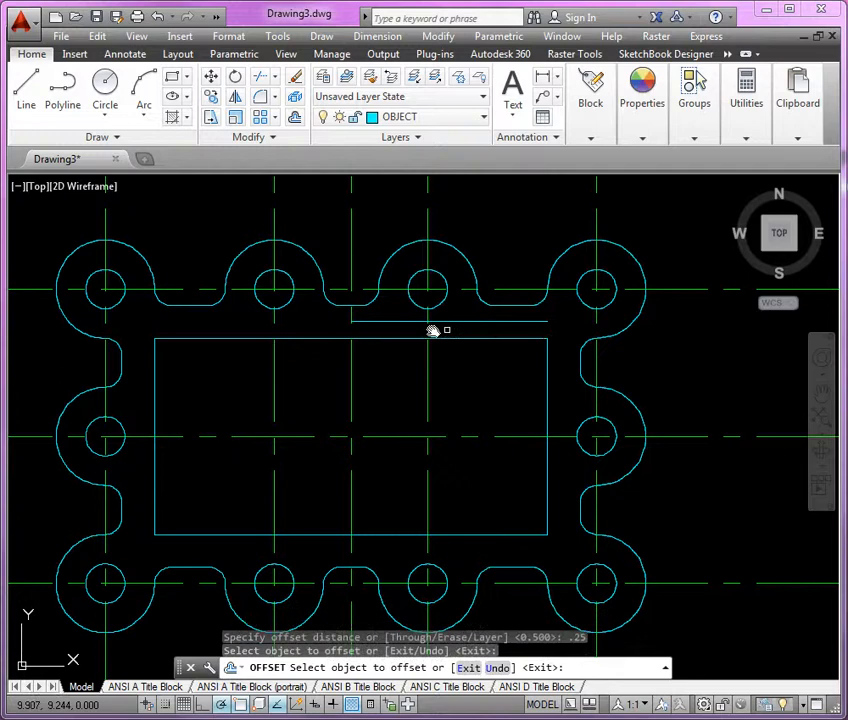
left_click(325, 340)
left_click(322, 328)
Offset the left, lower and right edges of the inner rectangle outward by 0.25.
left_click(155, 405)
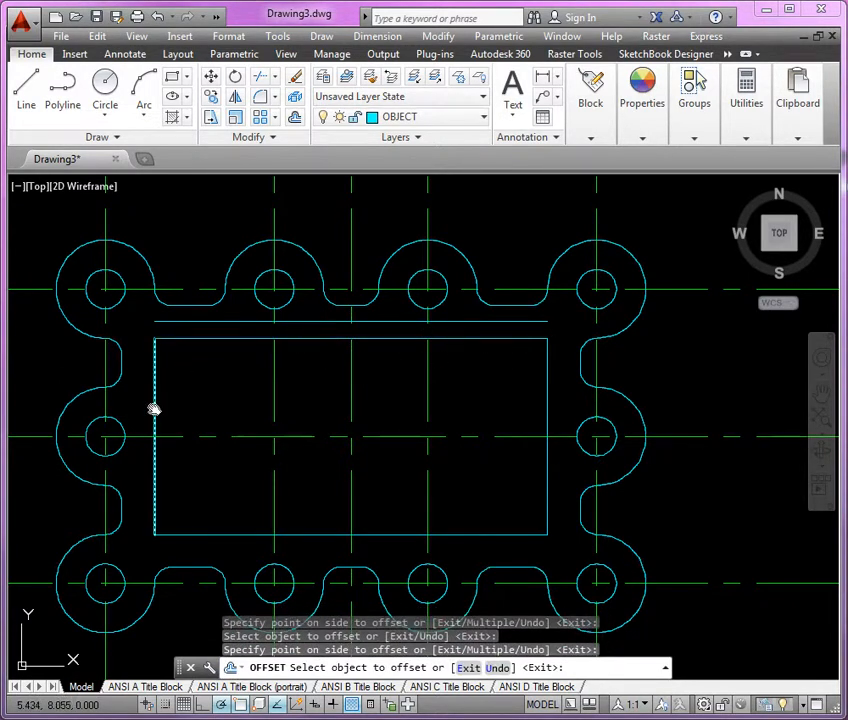
left_click(144, 408)
left_click(250, 535)
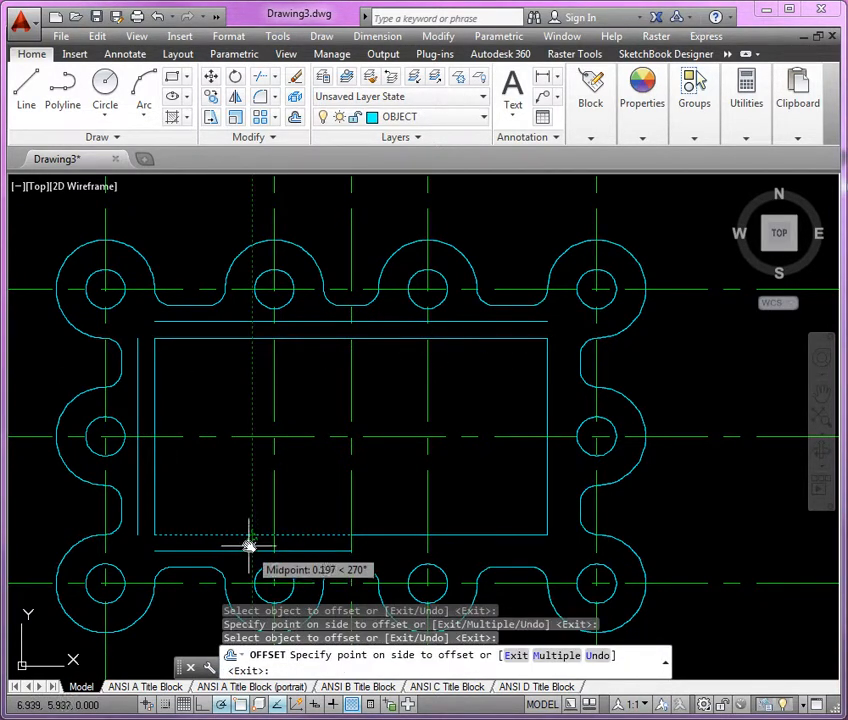
left_click(260, 548)
left_click(464, 536)
left_click(464, 551)
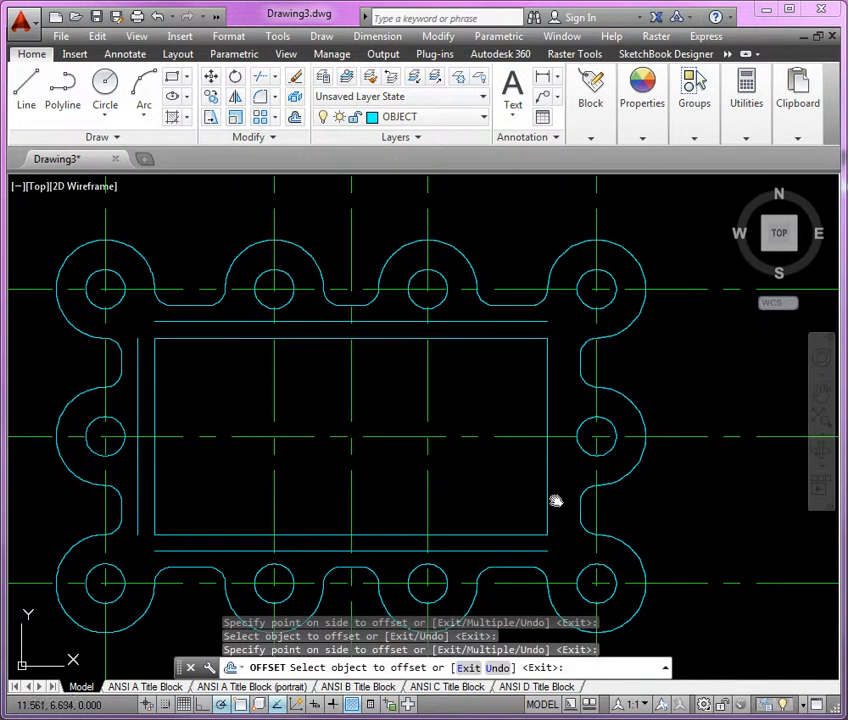
left_click(547, 499)
left_click(553, 499)
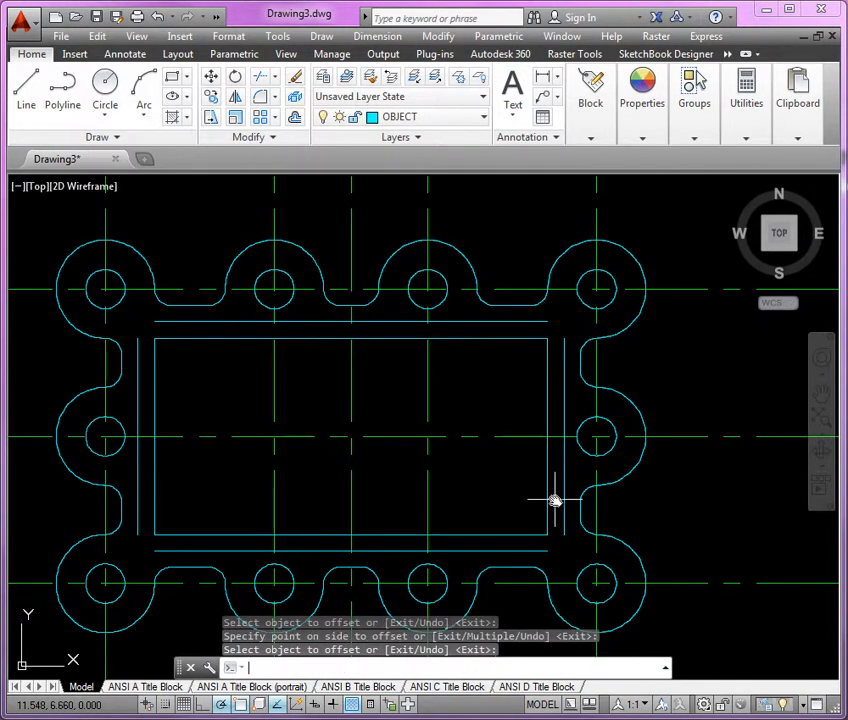
Trim away the centerlines crossing the inner rectangle, using the offset lines around it as cutting edges.
type("TR")
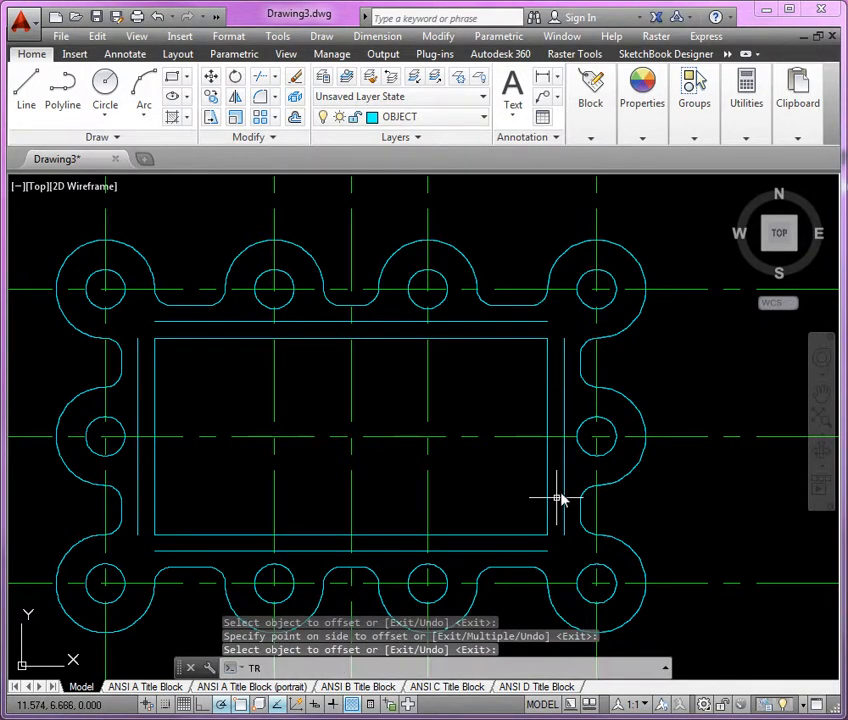
key("Return")
left_click(564, 485)
left_click(511, 551)
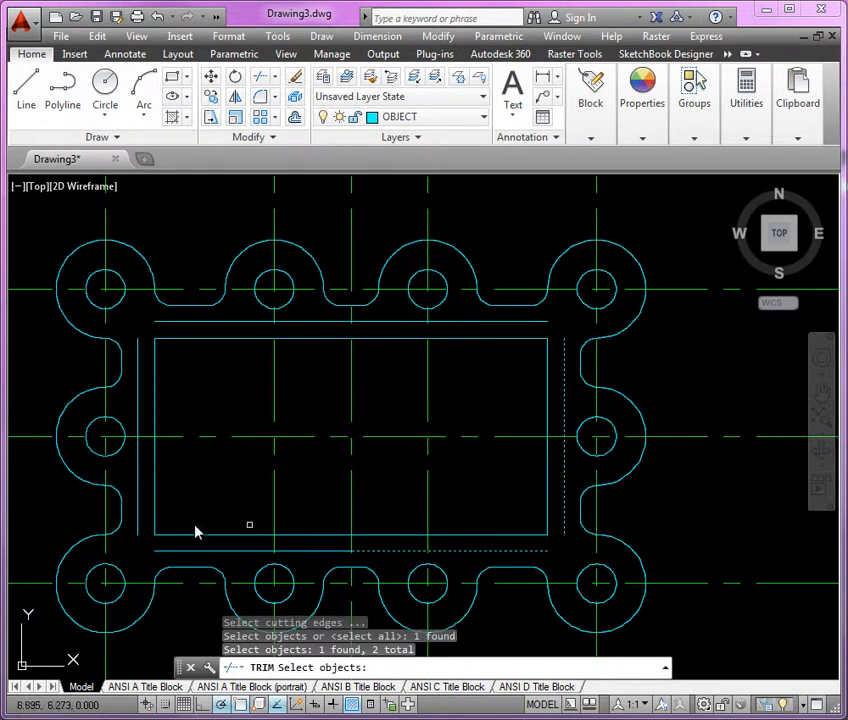
left_click(138, 513)
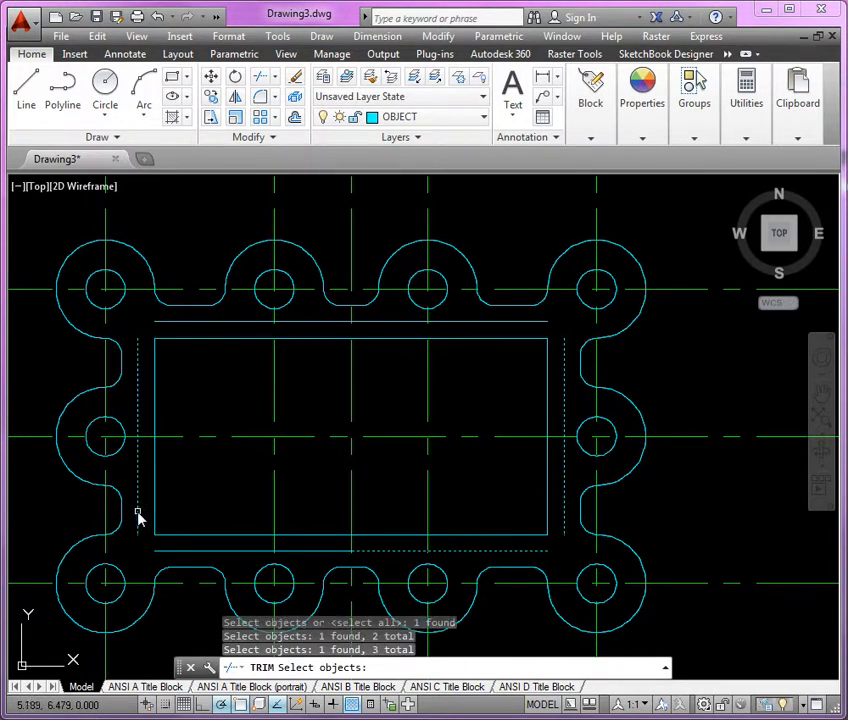
left_click(240, 326)
key("Return")
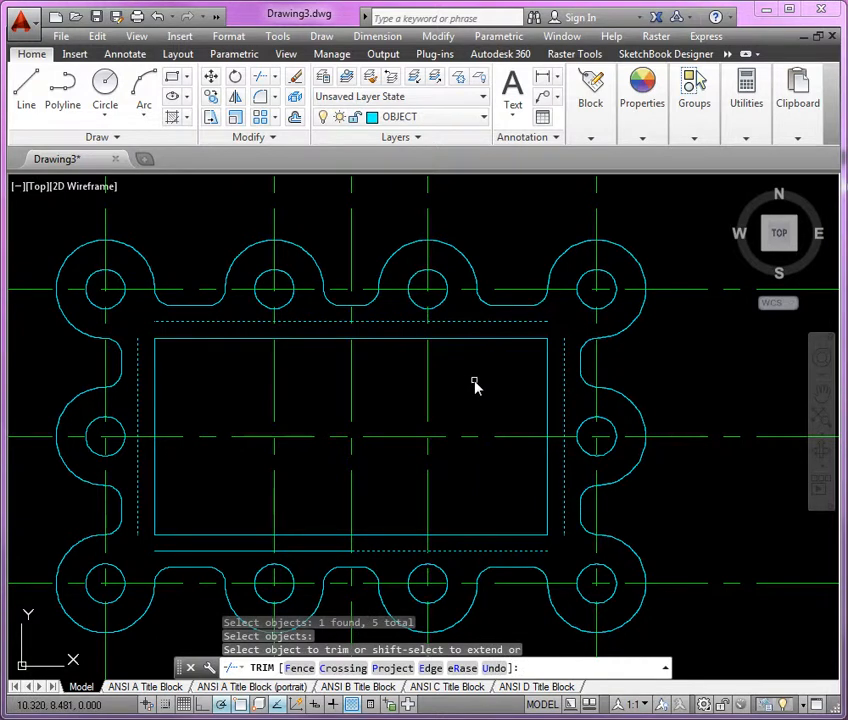
left_click(474, 381)
left_click(243, 485)
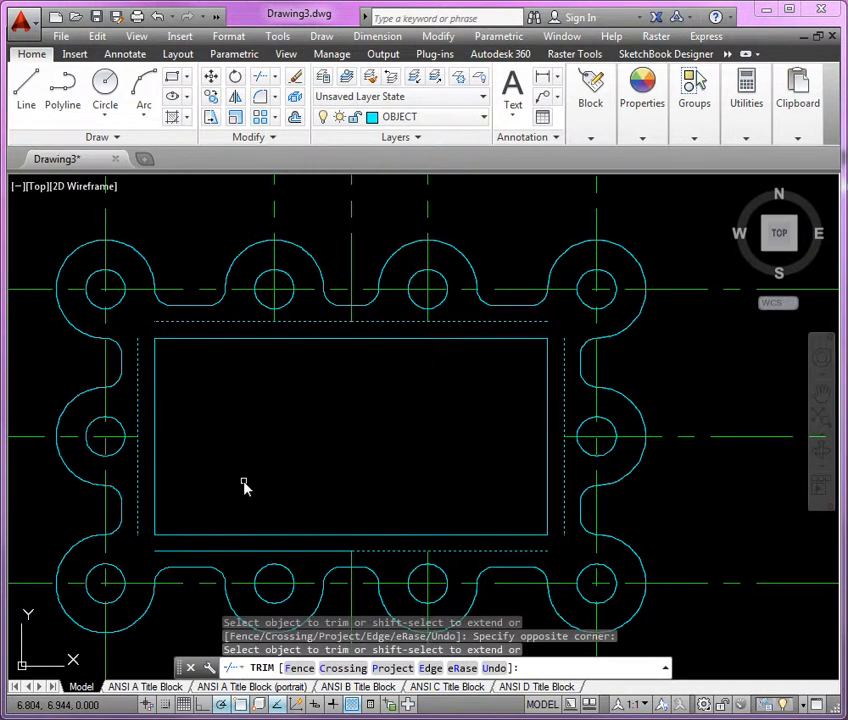
key("Return")
Delete the six offset construction lines around the inner rectangle.
left_click(520, 324)
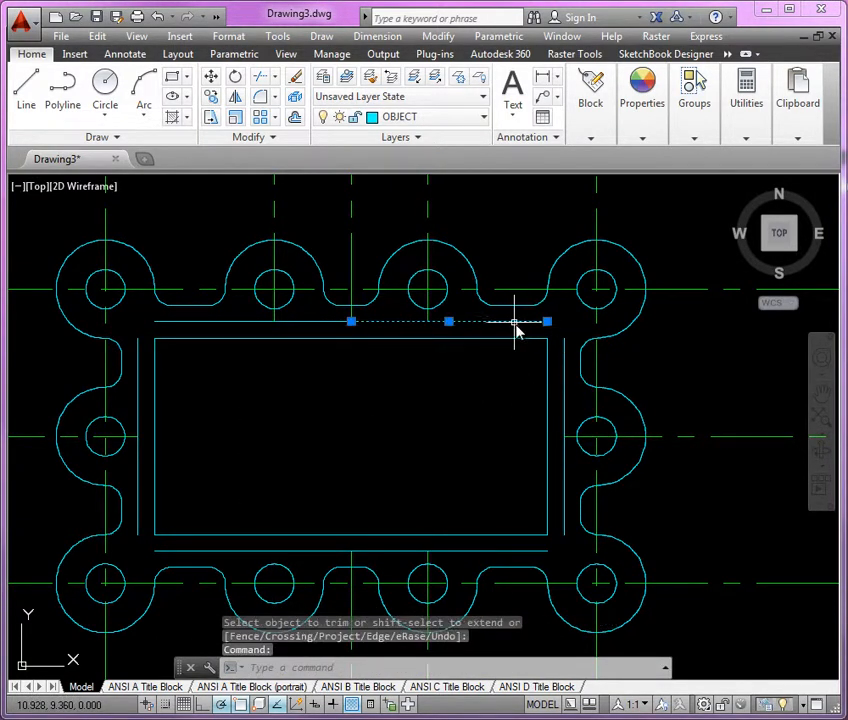
left_click(564, 370)
left_click(295, 322)
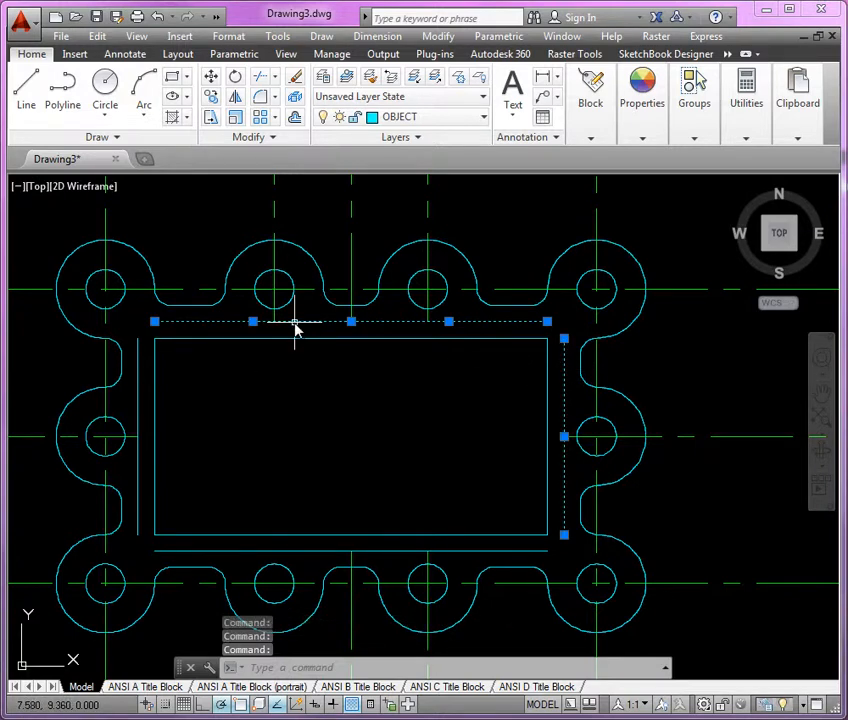
left_click(140, 430)
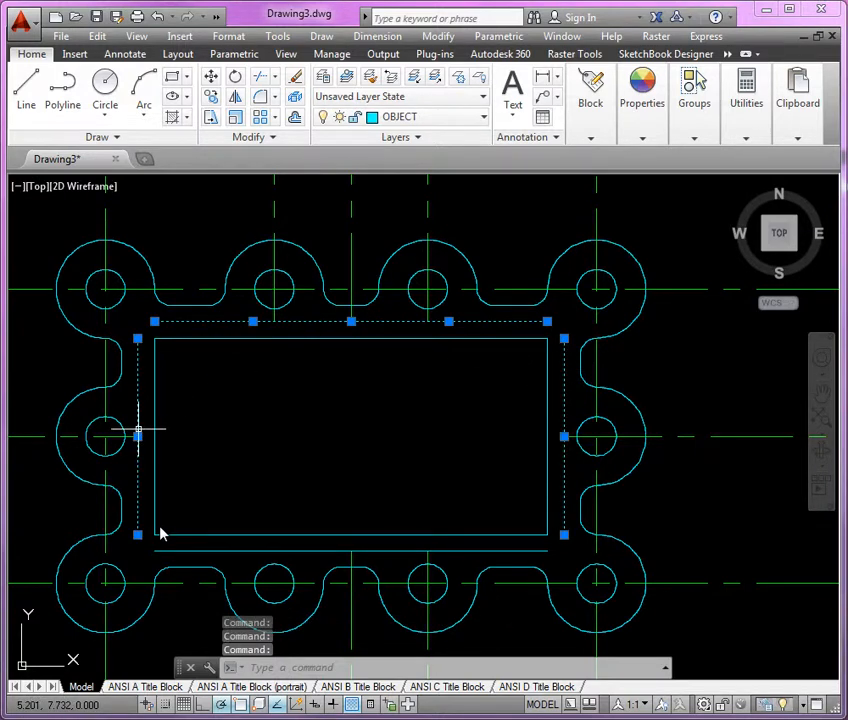
left_click(225, 551)
left_click(449, 551)
key("Delete")
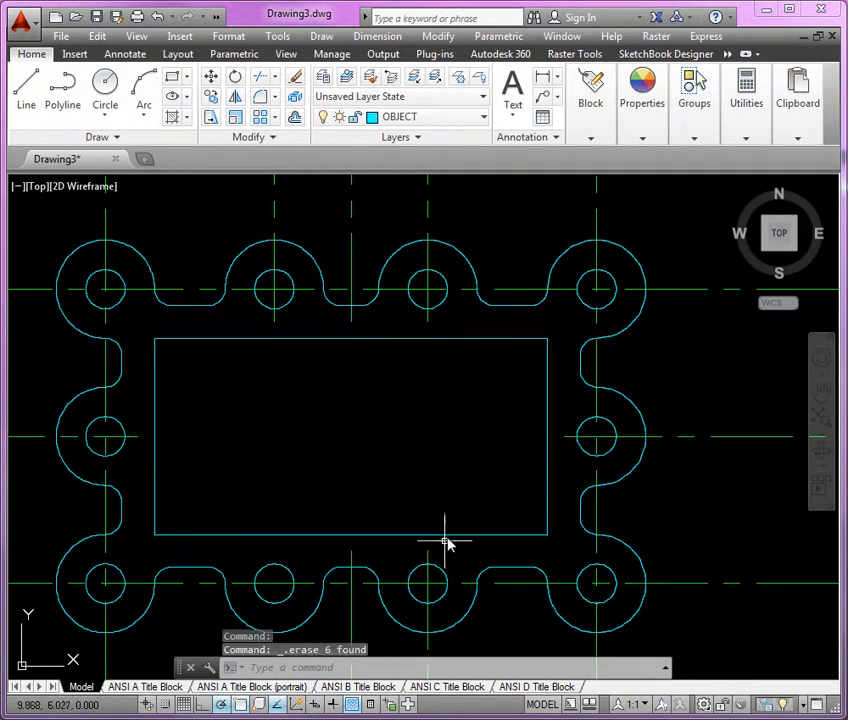
Copy the vertical centerline of the bottom row's third hole to the center of the second hole.
scroll(540, 432, "down", 2)
middle_click_drag(497, 467, 526, 427)
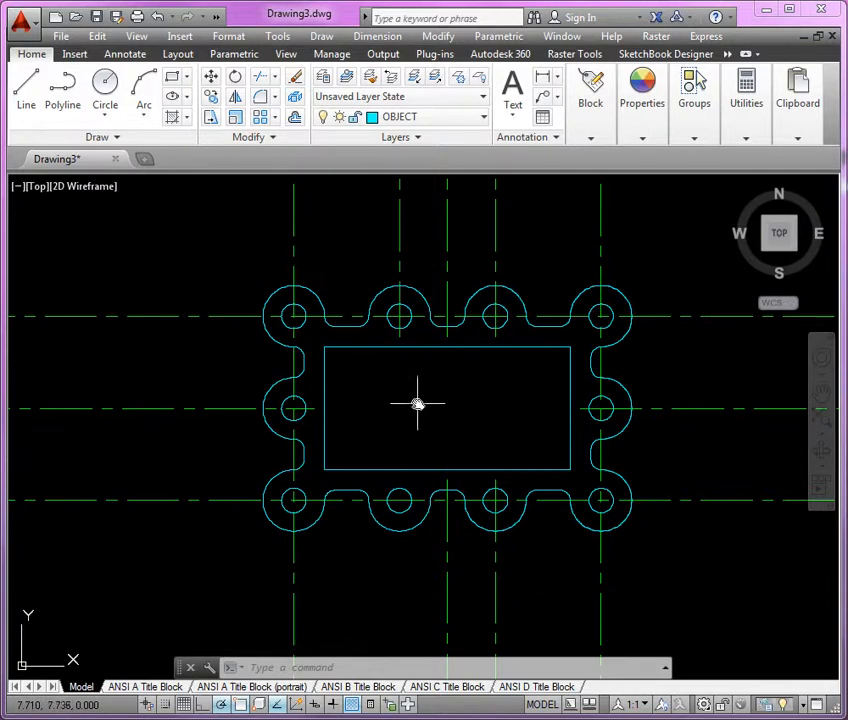
scroll(408, 562, "up", 2)
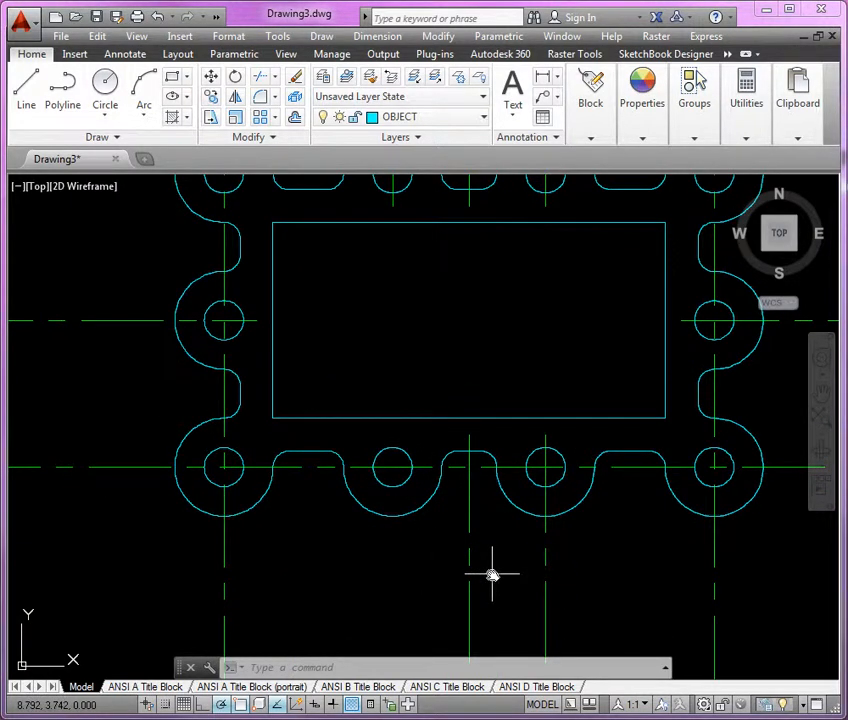
type("cp")
key("Return")
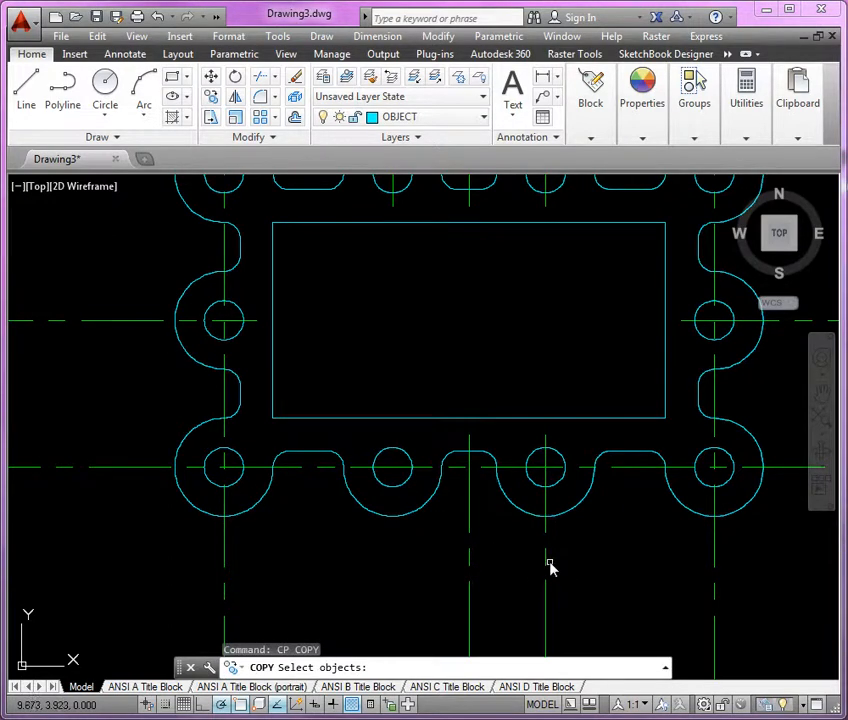
left_click(547, 566)
key("Return")
left_click(545, 467)
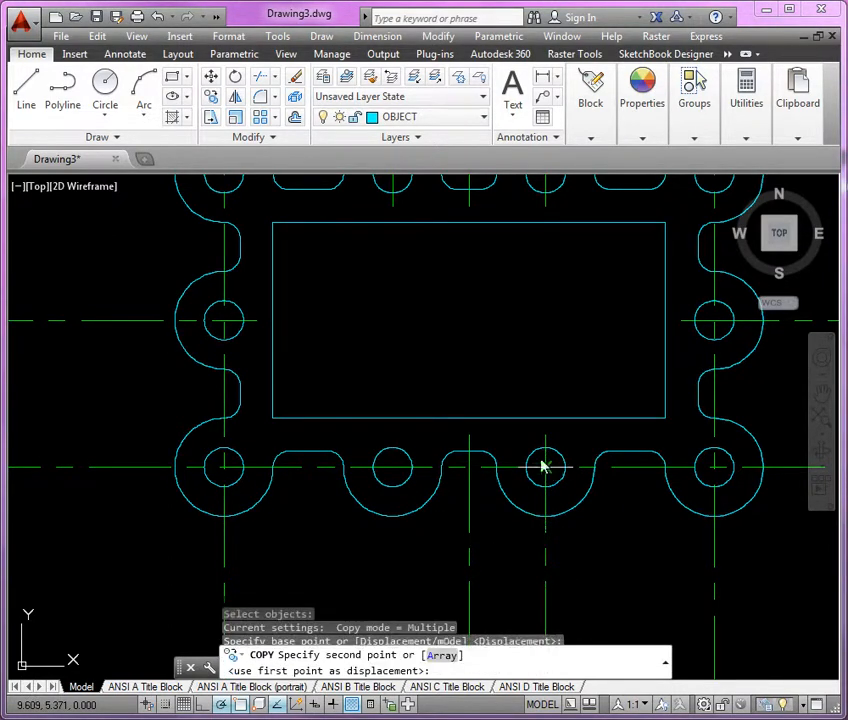
left_click(392, 466)
key("Return")
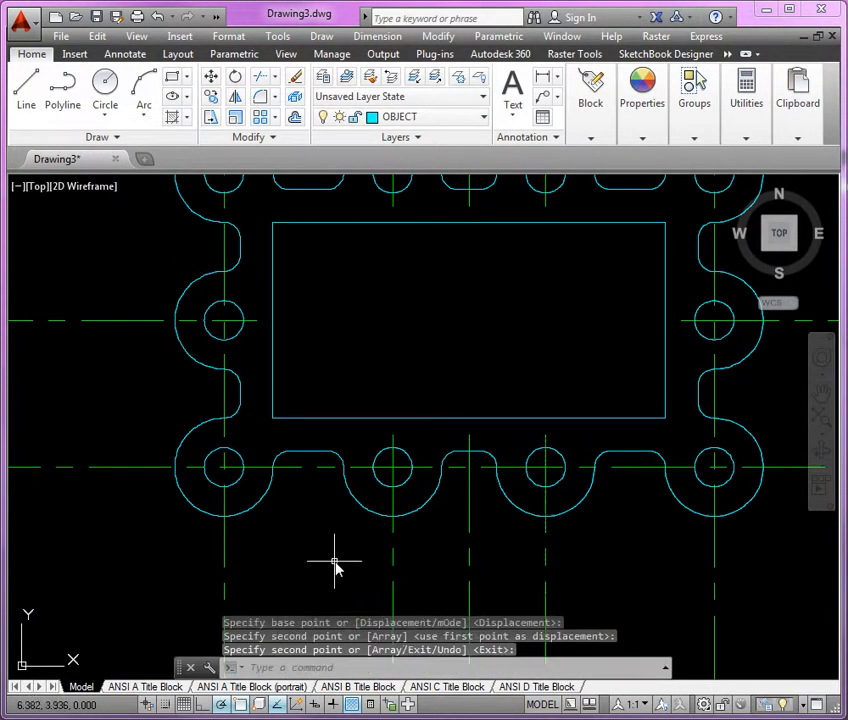
Draw a rectangle enclosing the gasket, its corners aligned with the outer quadrants of the lower-left and upper-right lobes.
scroll(338, 565, "down", 2)
middle_click_drag(326, 548, 320, 537)
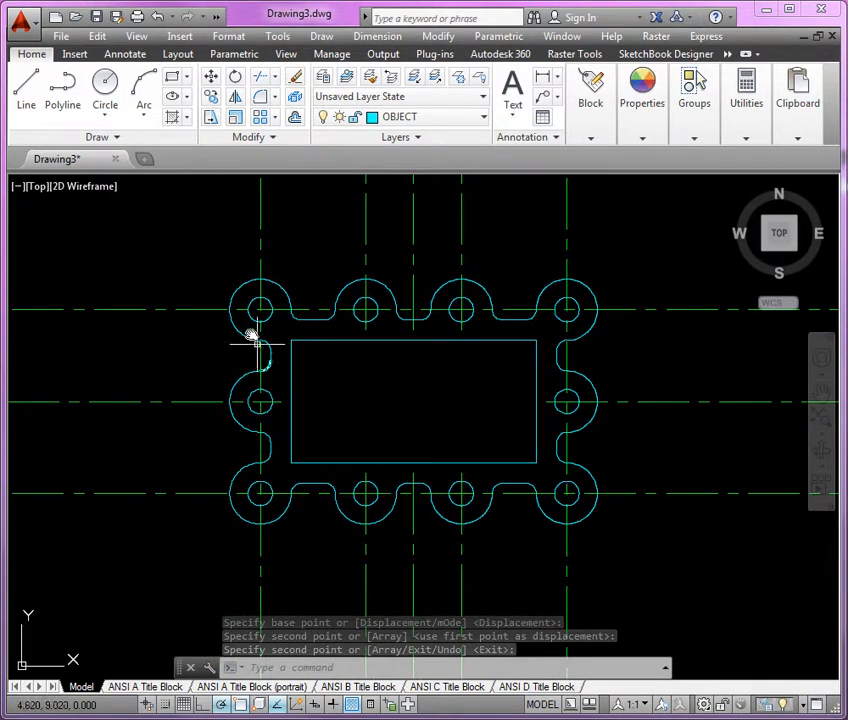
left_click(177, 83)
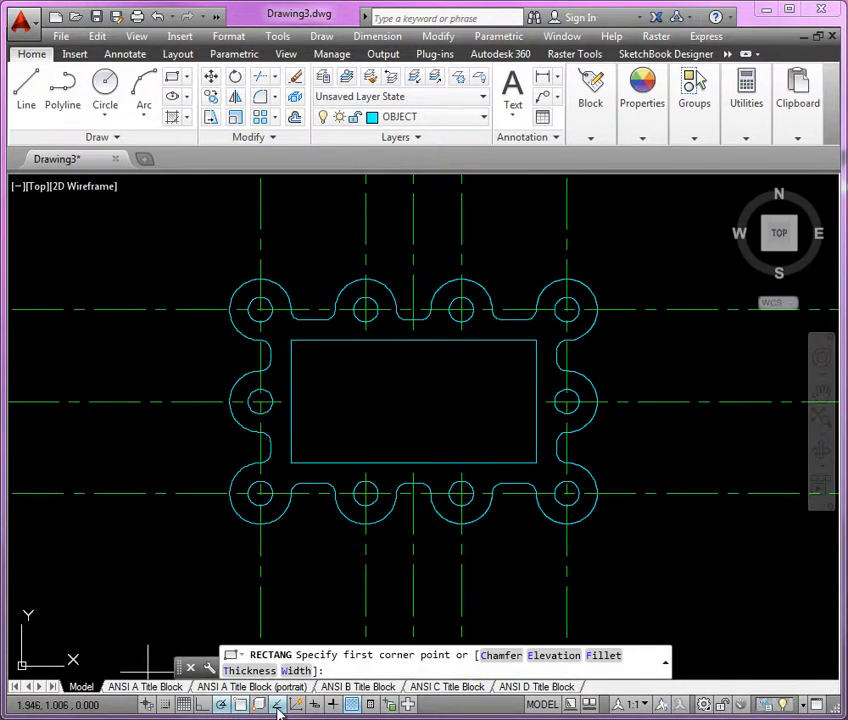
scroll(218, 560, "up", 5)
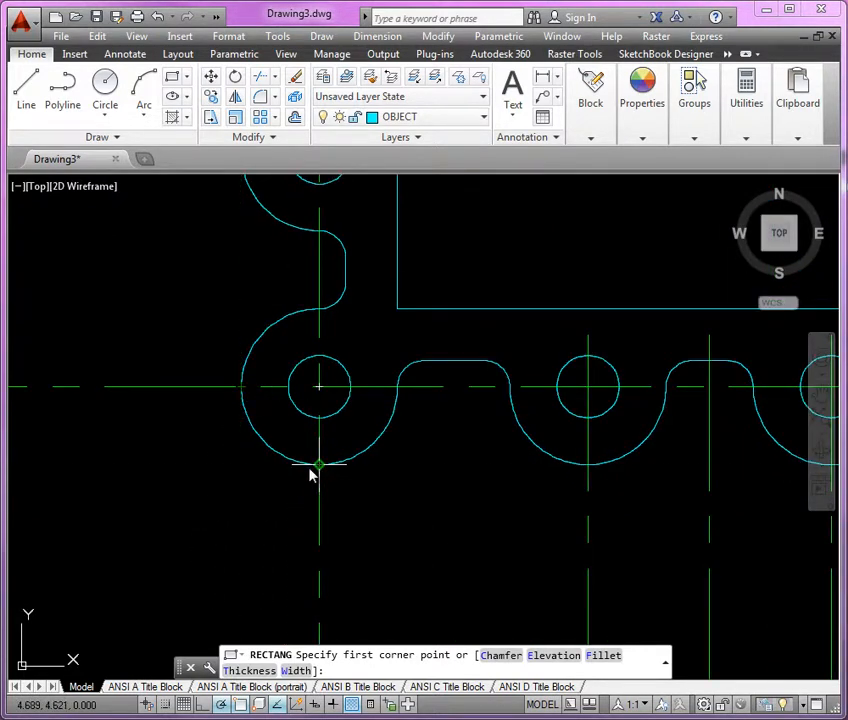
left_click(240, 465)
scroll(167, 545, "down", 4)
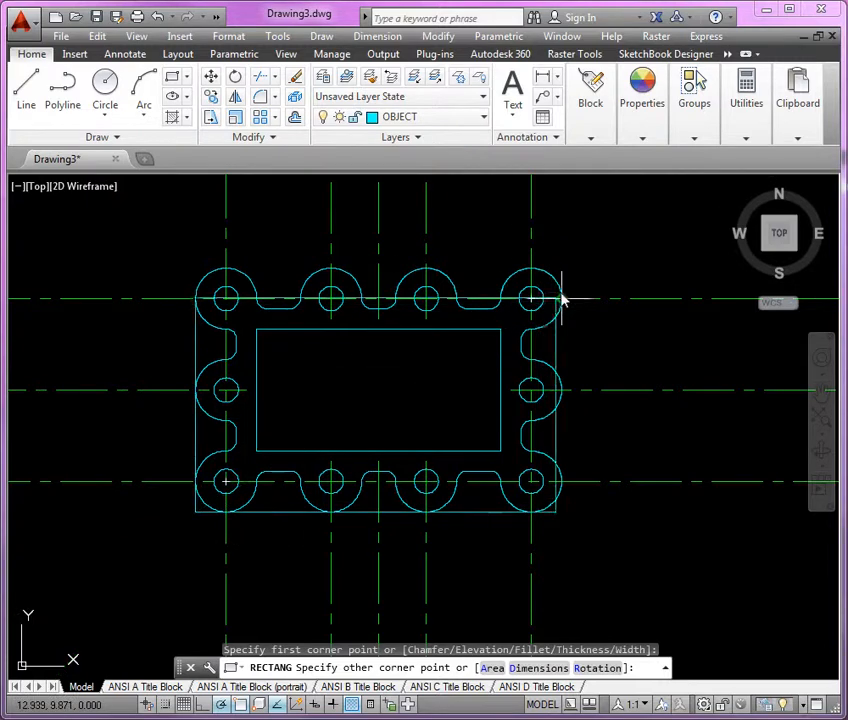
scroll(563, 300, "up", 4)
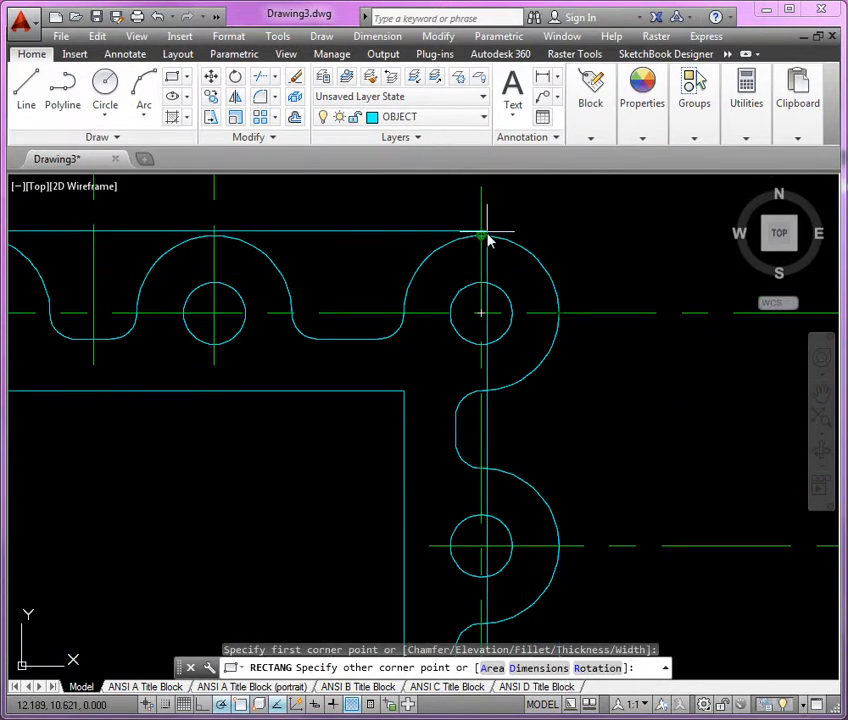
left_click(557, 236)
Offset the enclosing rectangle outward by 0.25.
type("o")
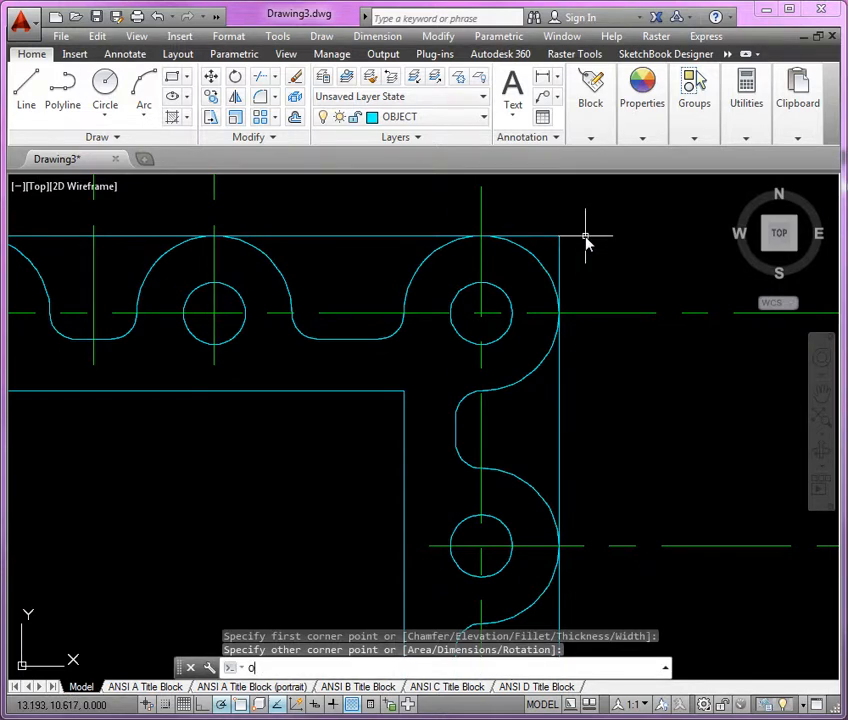
key("Return")
key("Return")
left_click(560, 258)
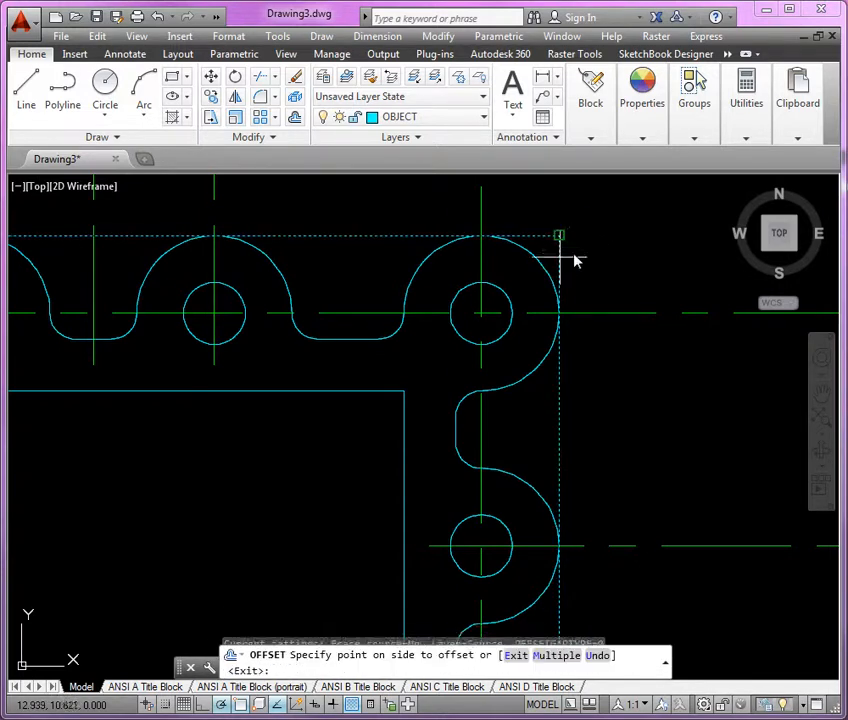
left_click(620, 266)
key("Return")
scroll(652, 265, "down", 3)
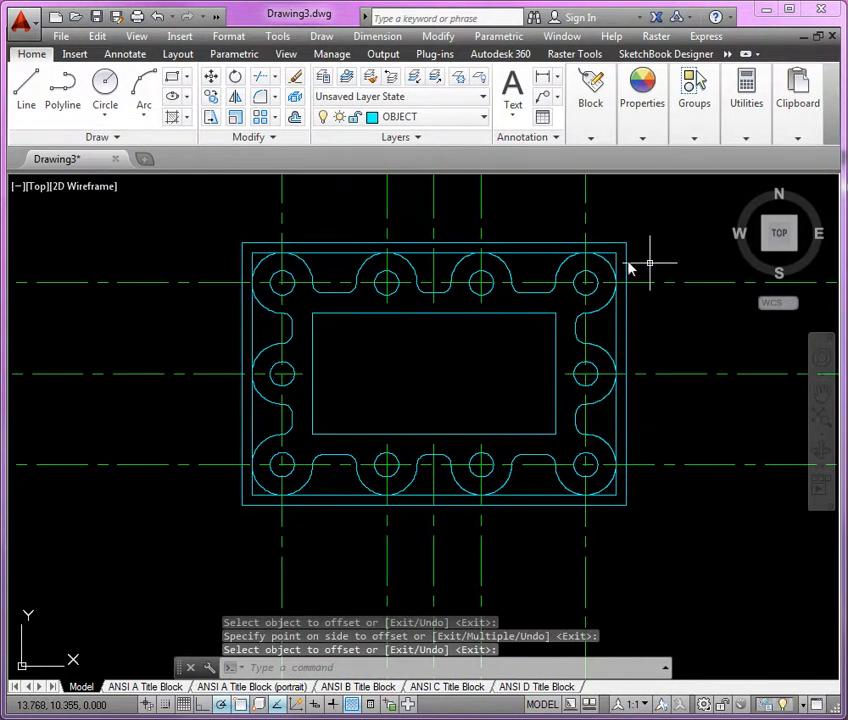
Trim the centerlines extending past the right and lower sides of the outermost rectangle, using it as the cutting edge.
left_click(260, 79)
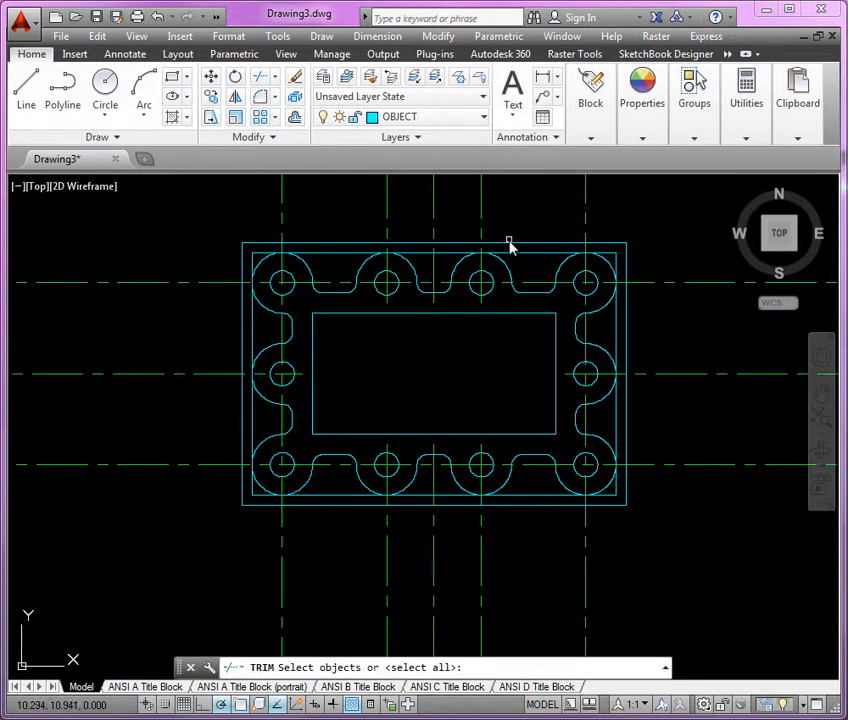
left_click(508, 244)
key("Return")
middle_click_drag(513, 226, 485, 232)
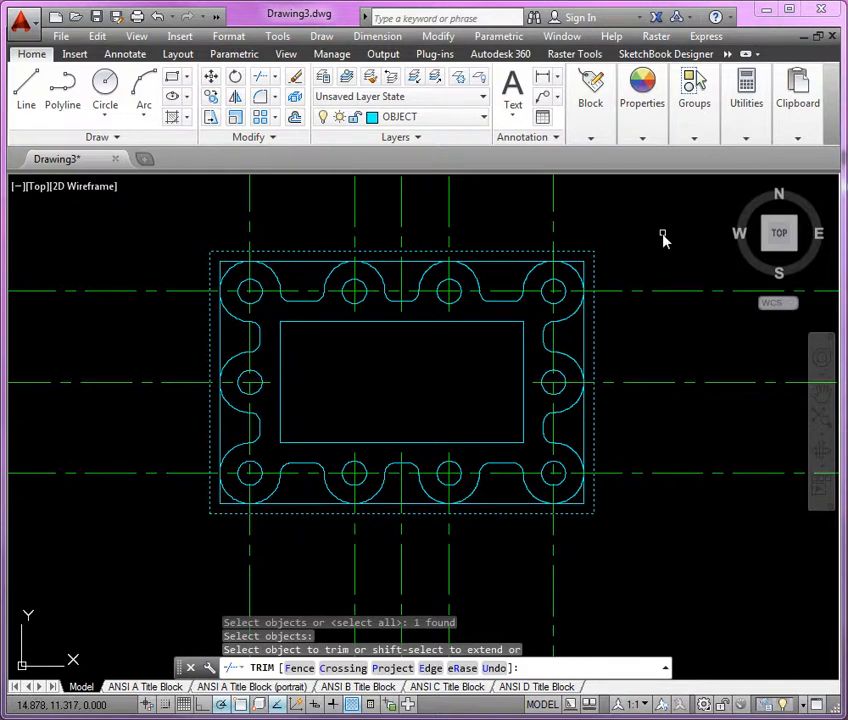
left_click(694, 267)
left_click(656, 509)
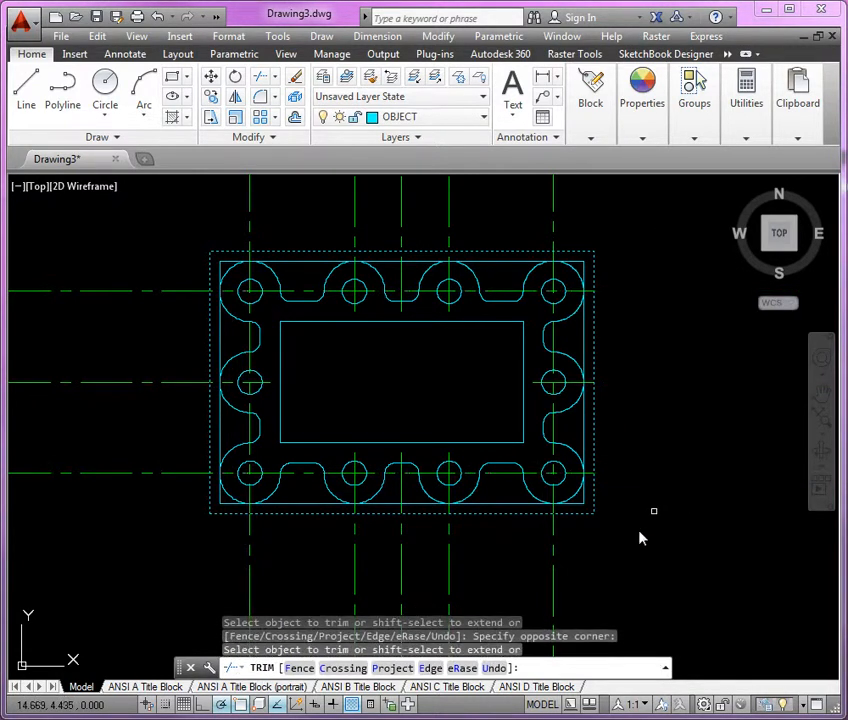
left_click(591, 552)
left_click(164, 587)
Trim the centerlines extending past the left and upper sides of the outermost rectangle.
left_click(187, 513)
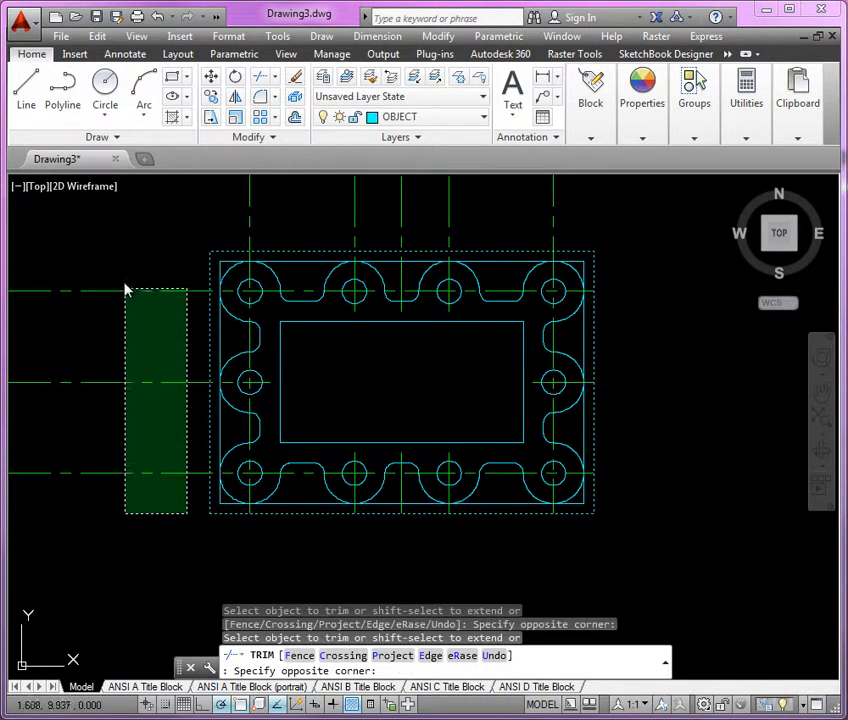
left_click(125, 289)
left_click(611, 198)
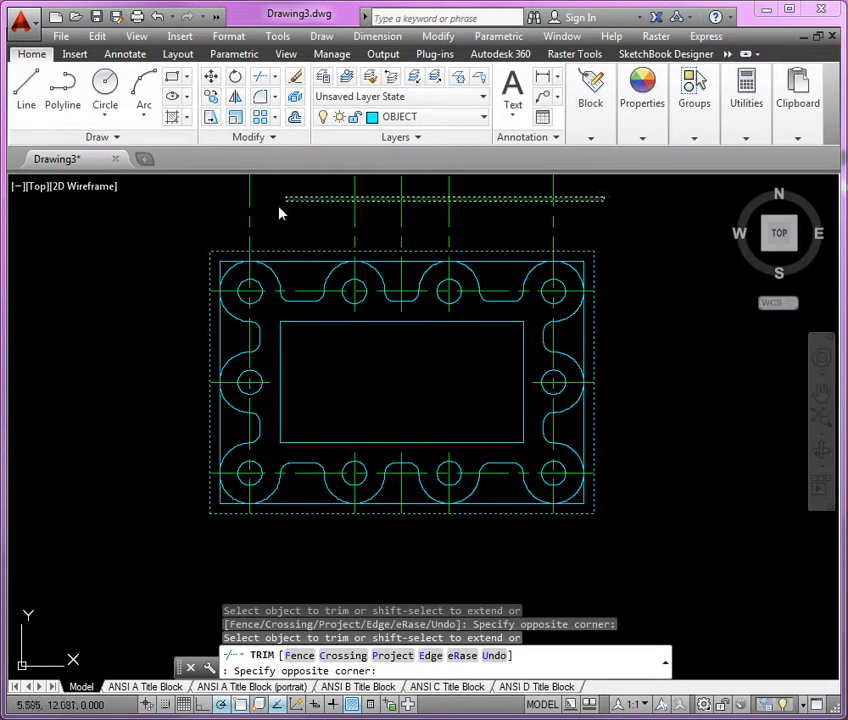
left_click(214, 227)
middle_click_drag(421, 228, 437, 220)
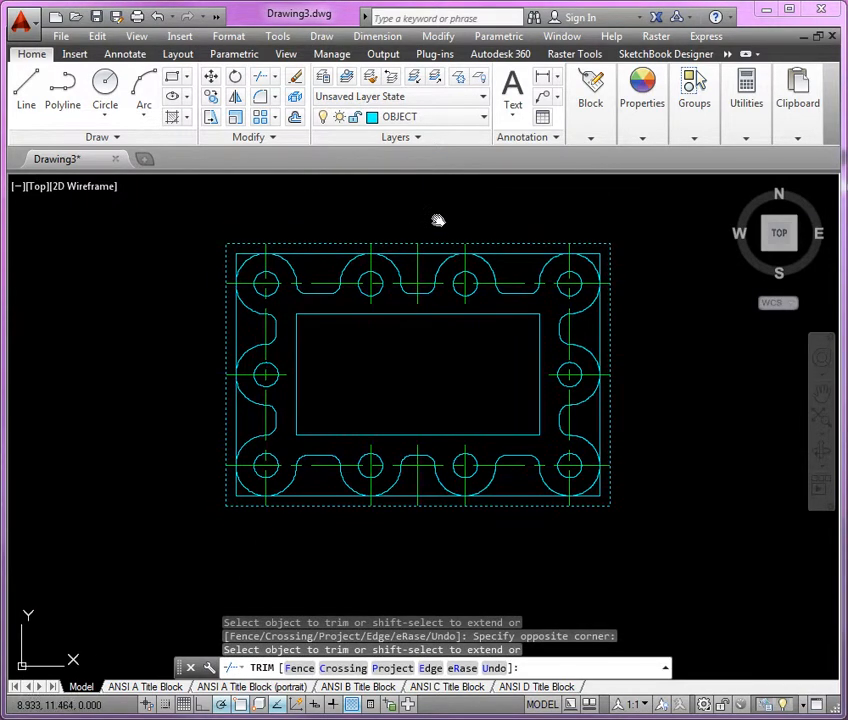
Finish trimming and erase the two construction rectangles enclosing the gasket outline.
key("Return")
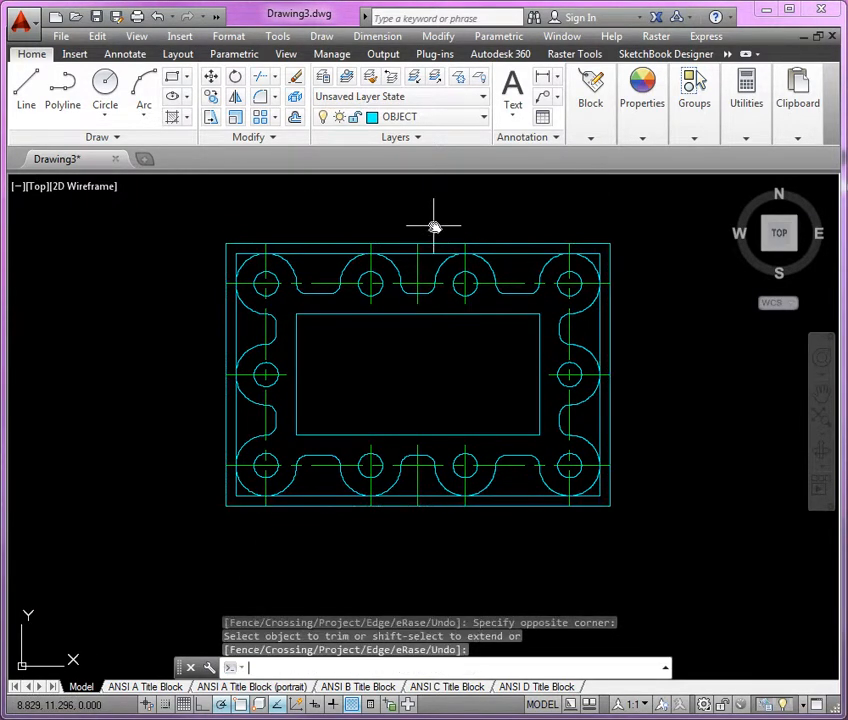
left_click(525, 263)
left_click(518, 240)
key("Delete")
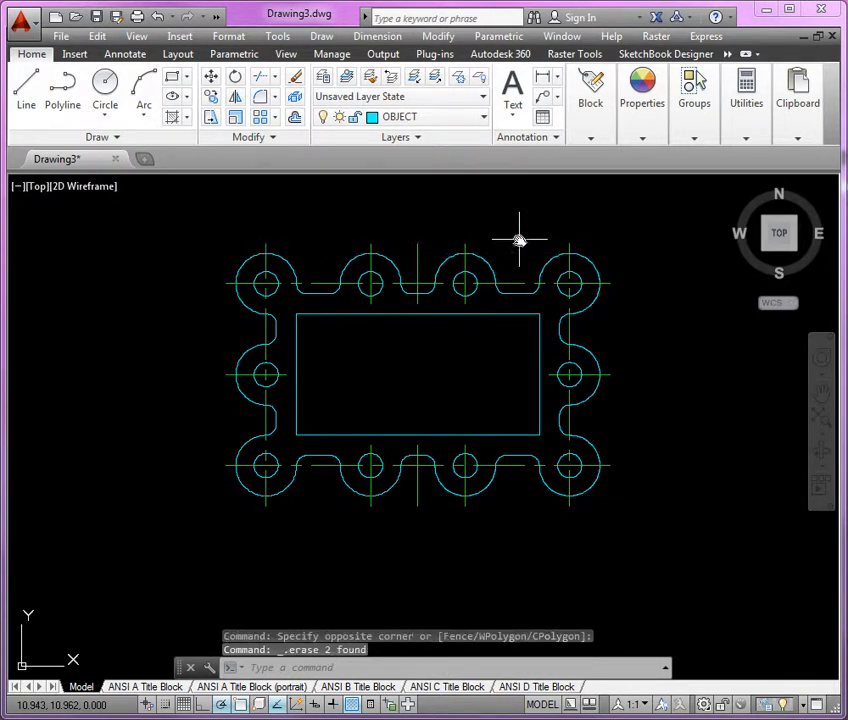
Erase the two short vertical centerlines midway along the gasket's upper and lower sides, where there are no holes.
scroll(529, 245, "up", 2)
scroll(531, 244, "down", 2)
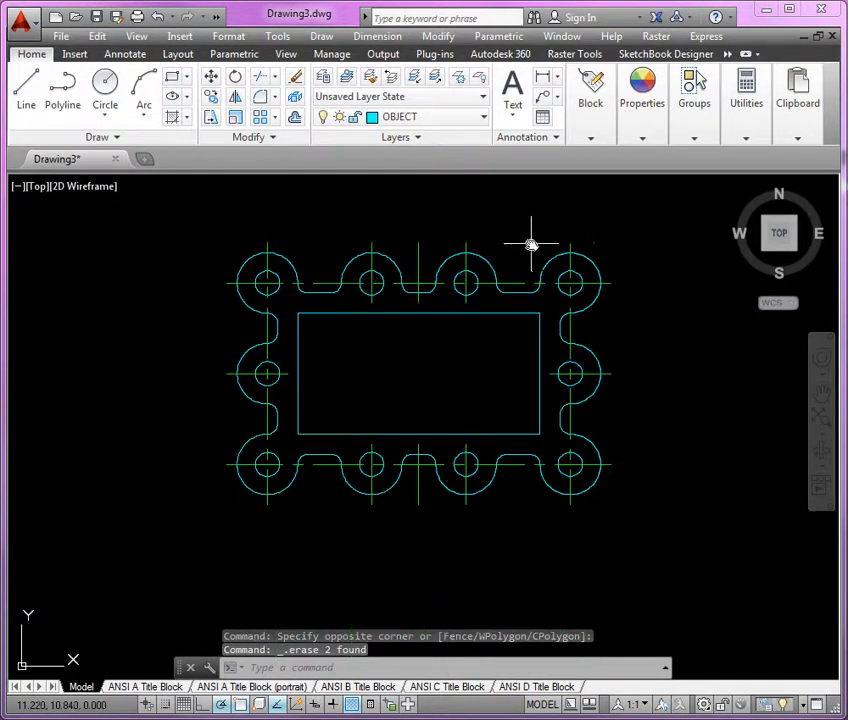
left_click(419, 250)
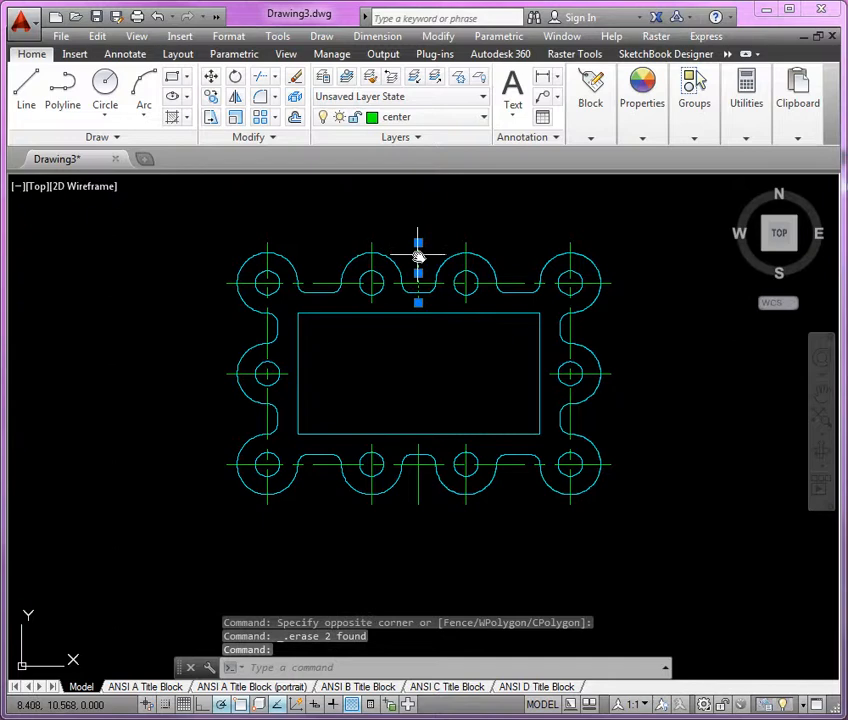
left_click(418, 488)
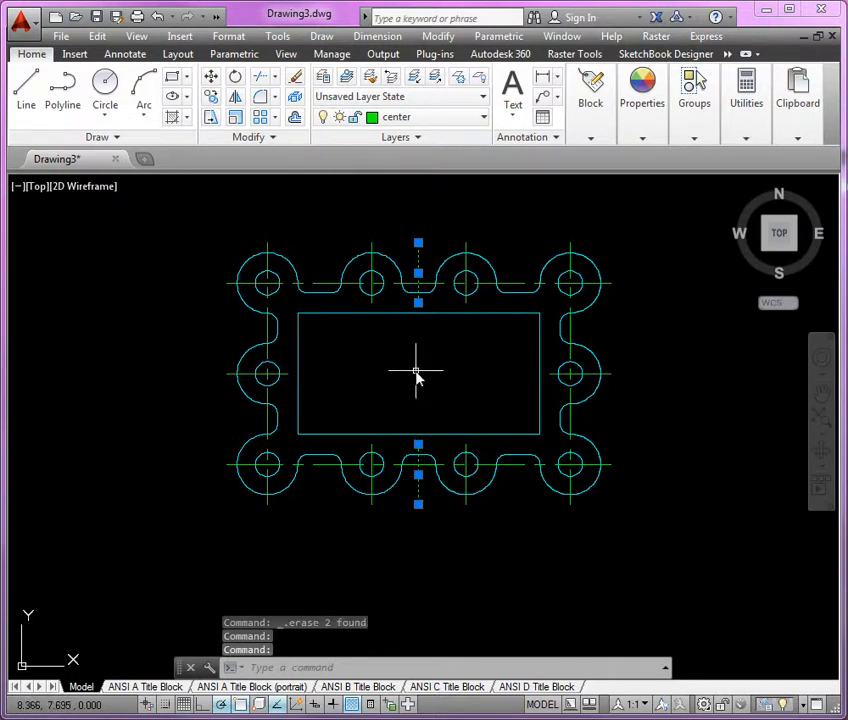
key("Delete")
middle_click_drag(420, 369, 414, 378)
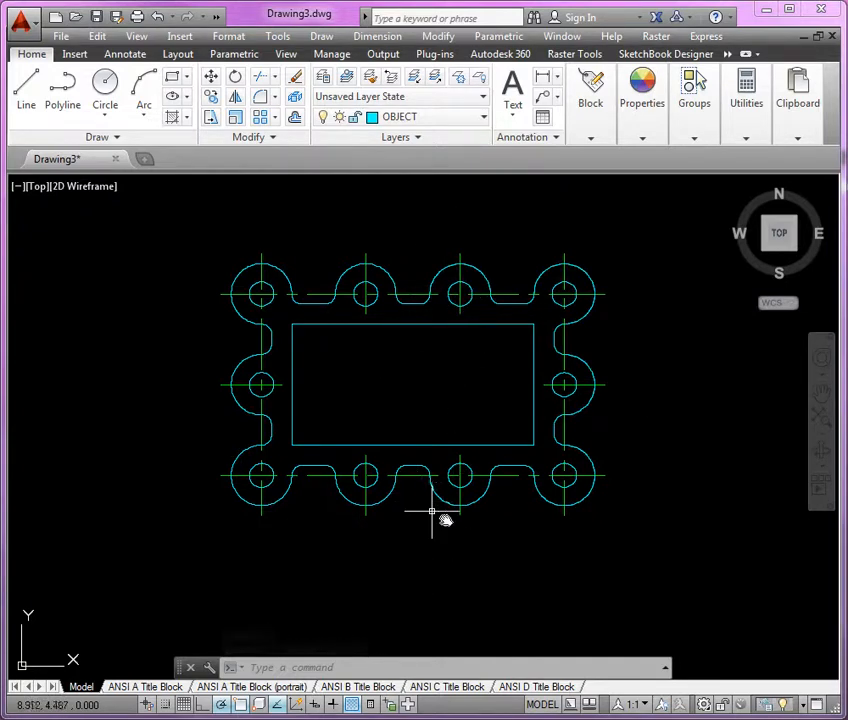
Set the annotation scale to 1:2 and make the DIMS layer current.
left_click(643, 704)
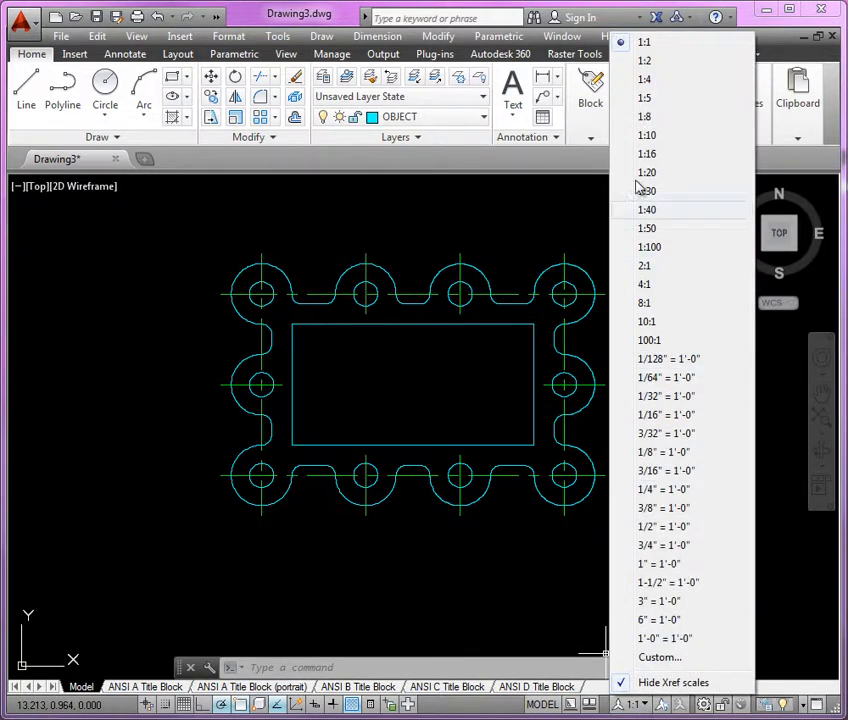
left_click(655, 62)
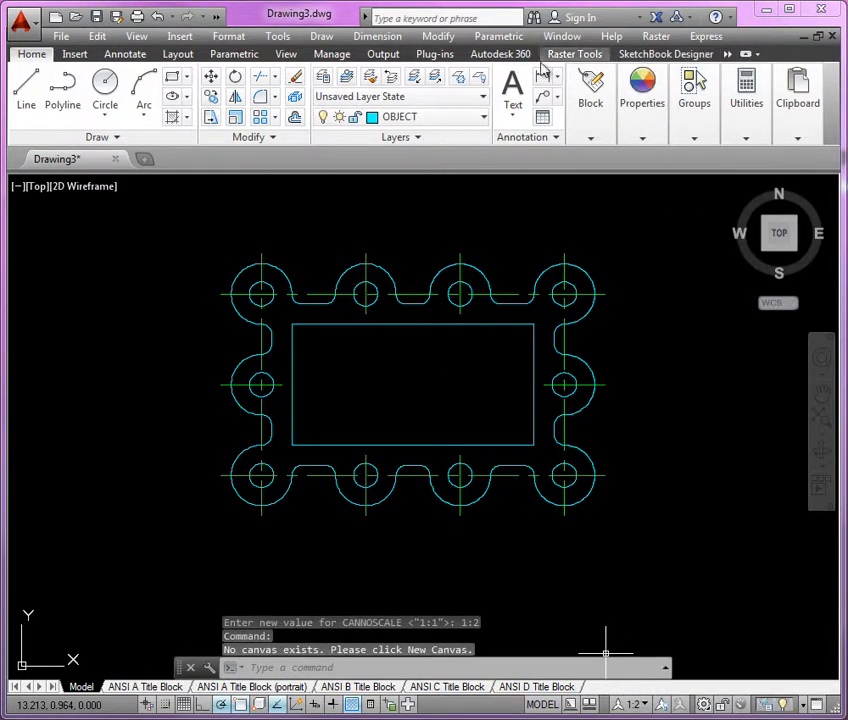
left_click(460, 120)
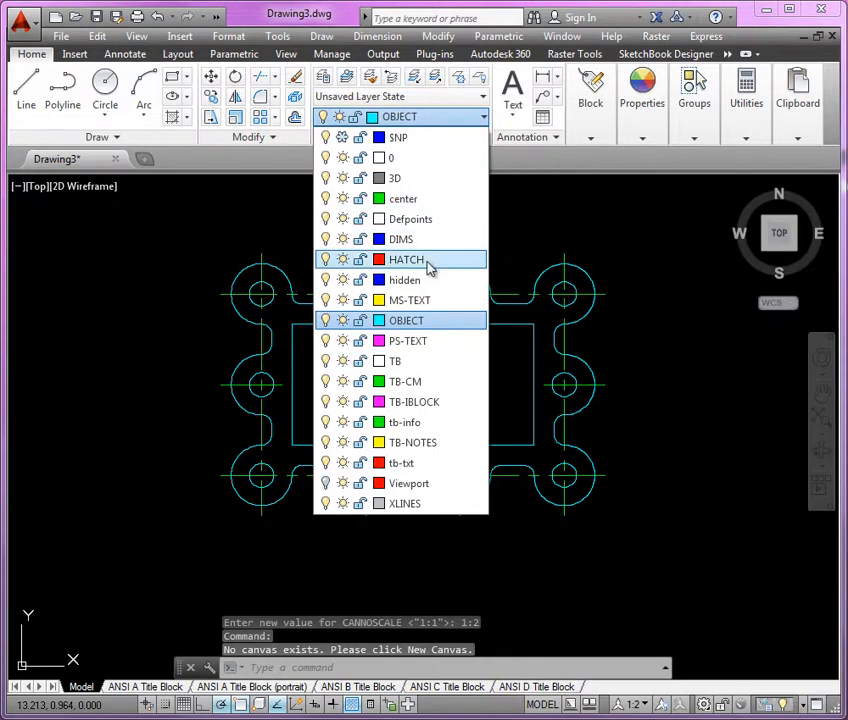
left_click(420, 245)
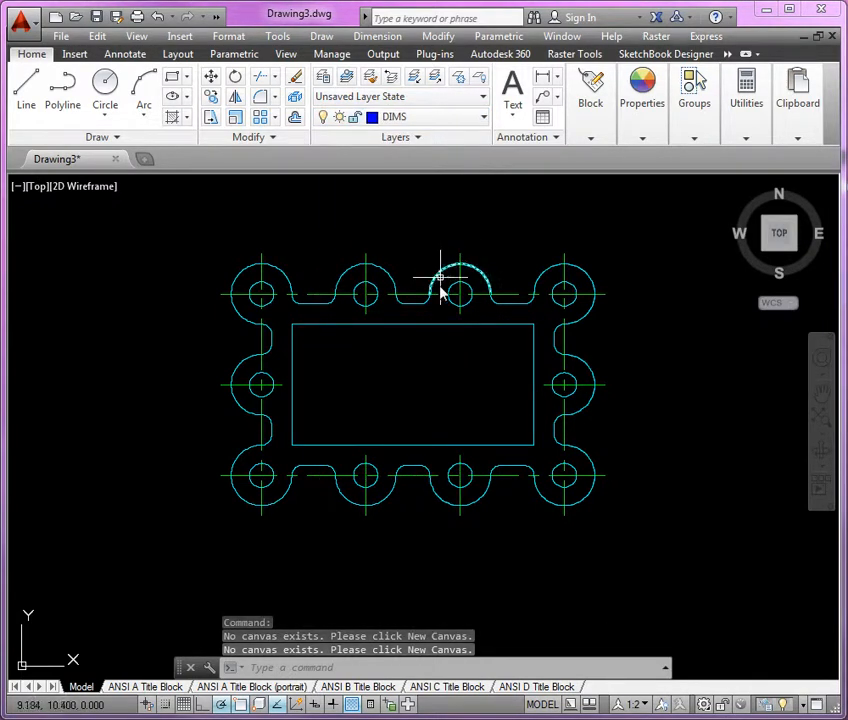
Add a vertical linear dimension for the inner opening's height, placed inside the opening right of its middle.
scroll(337, 502, "up", 2)
middle_click_drag(405, 418, 407, 512)
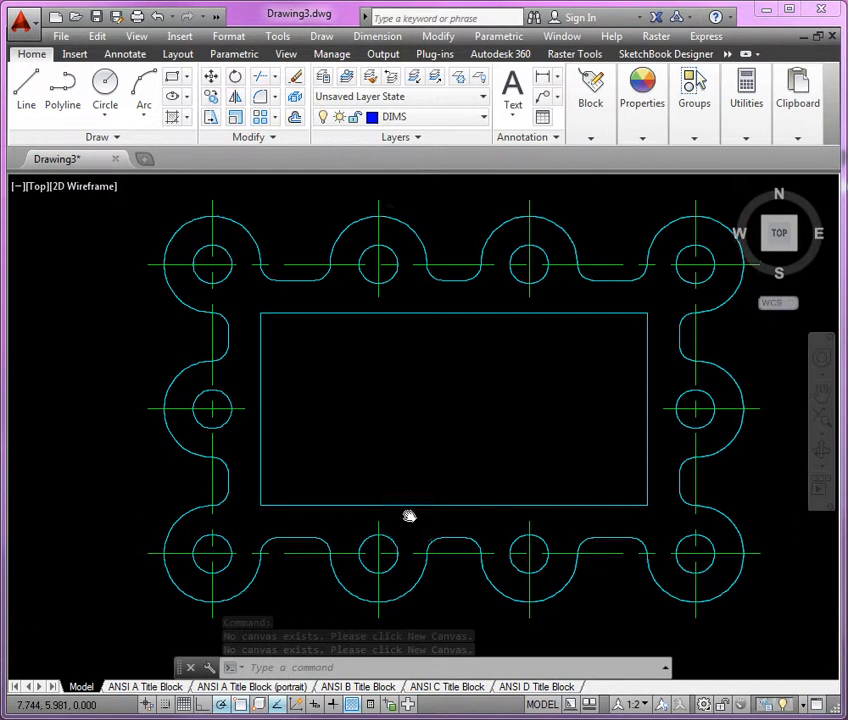
left_click(125, 54)
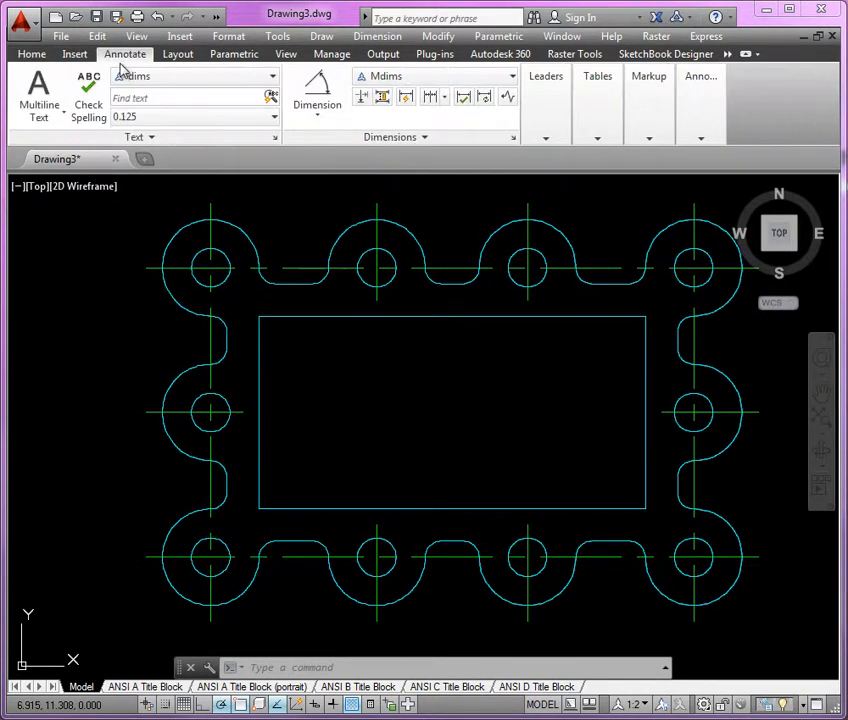
left_click(326, 119)
left_click(343, 144)
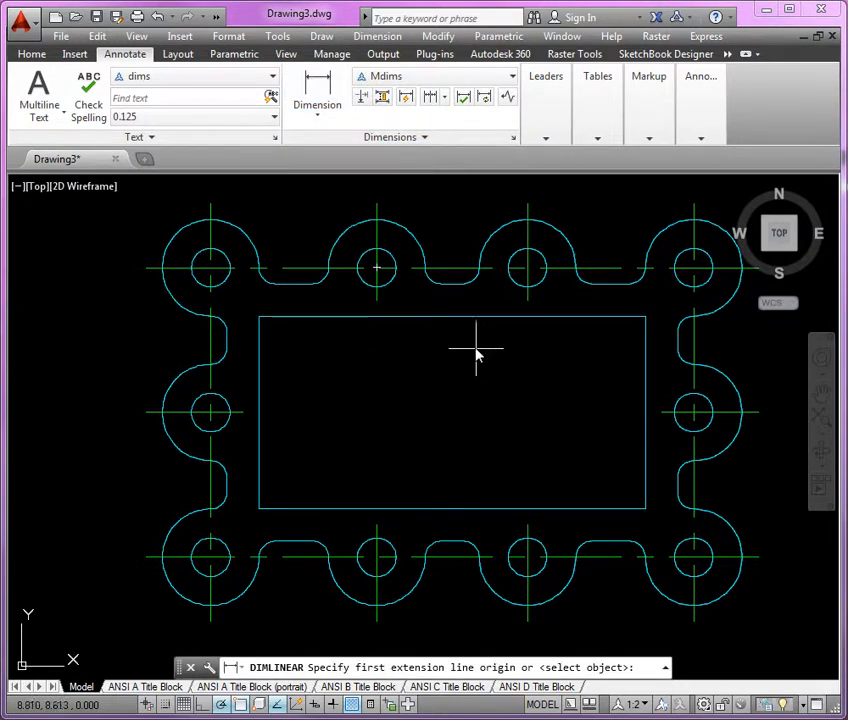
left_click(452, 317)
left_click(451, 509)
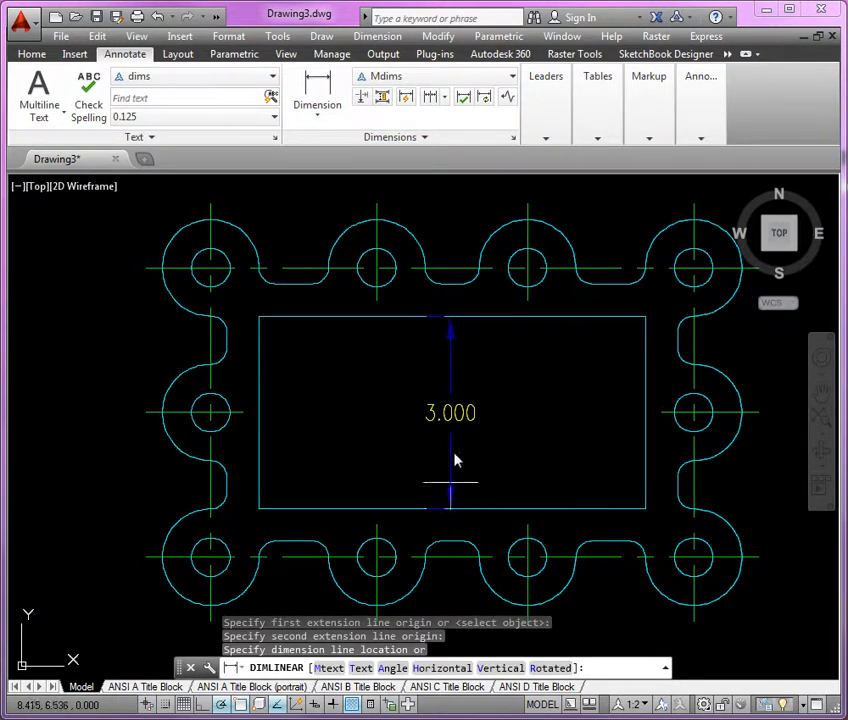
left_click(492, 435)
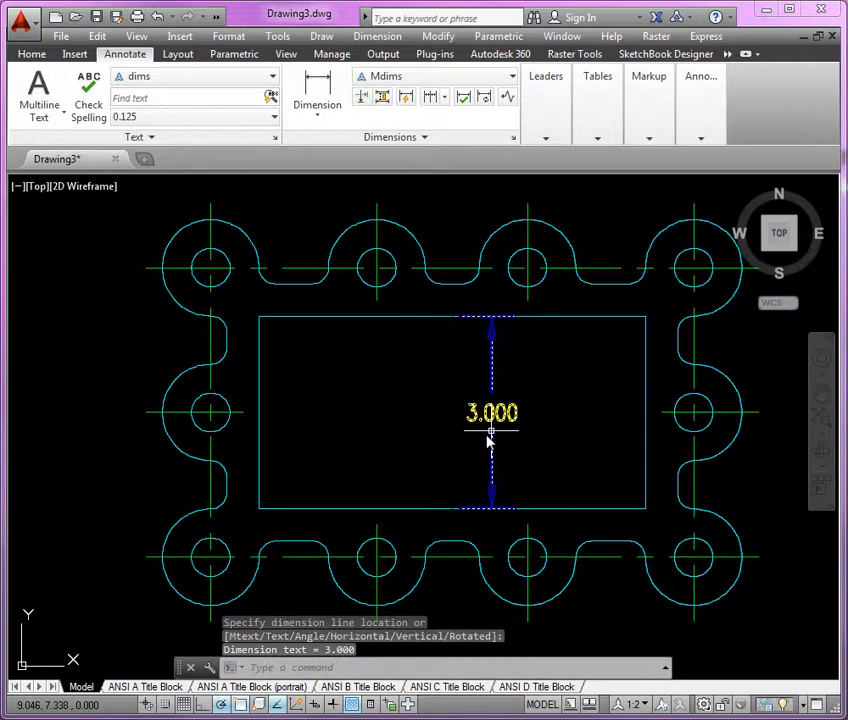
Add a horizontal linear dimension for the inner opening's width, placed inside the opening above its lower edge.
key("Return")
left_click(259, 509)
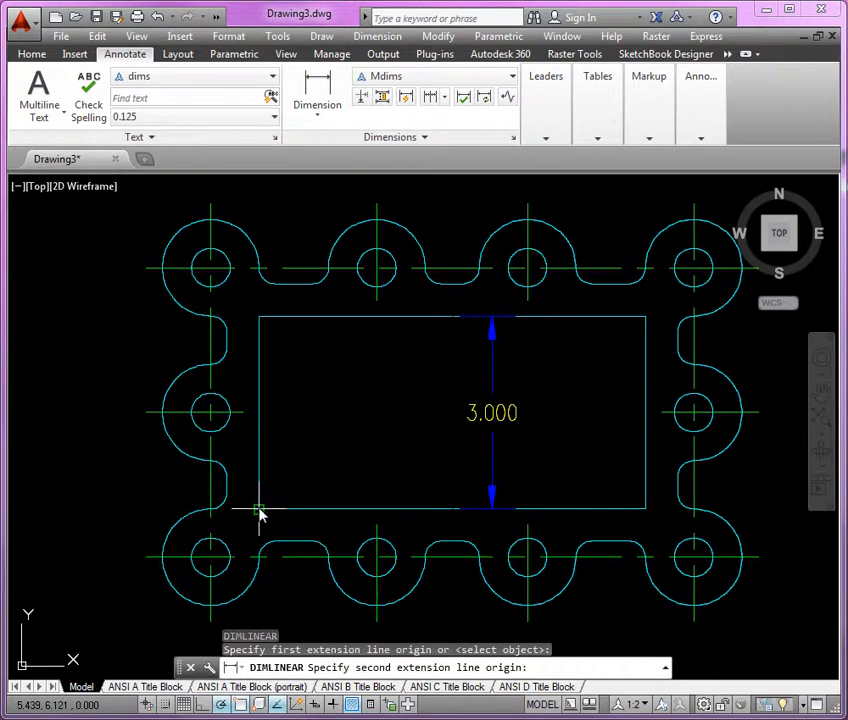
left_click(646, 509)
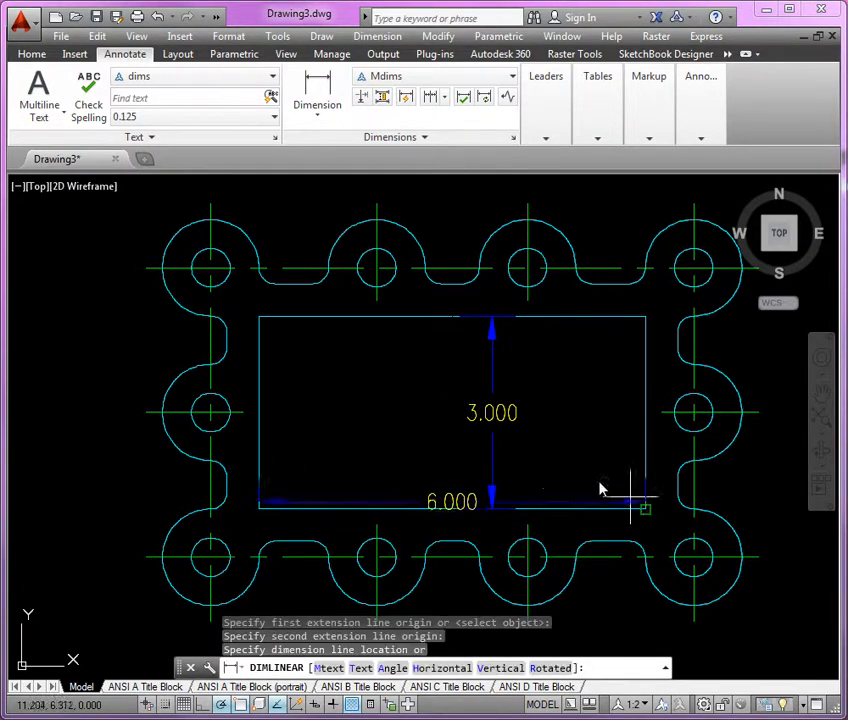
left_click(365, 456)
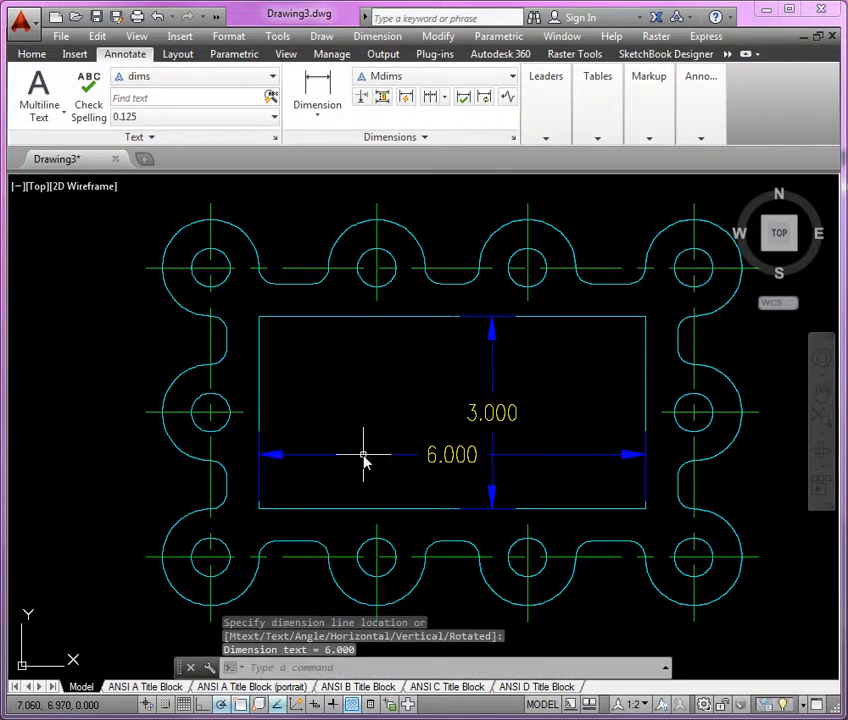
Dimension the horizontal gap between the lower-right side notch and the opening's right edge, with the text inside the opening.
scroll(676, 490, "up", 2)
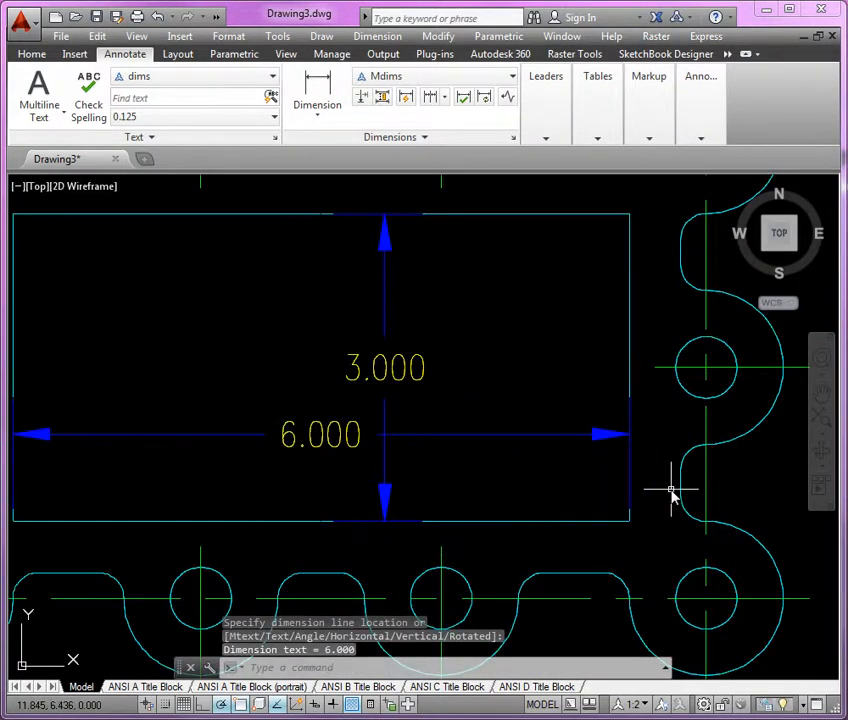
left_click(319, 100)
left_click(681, 490)
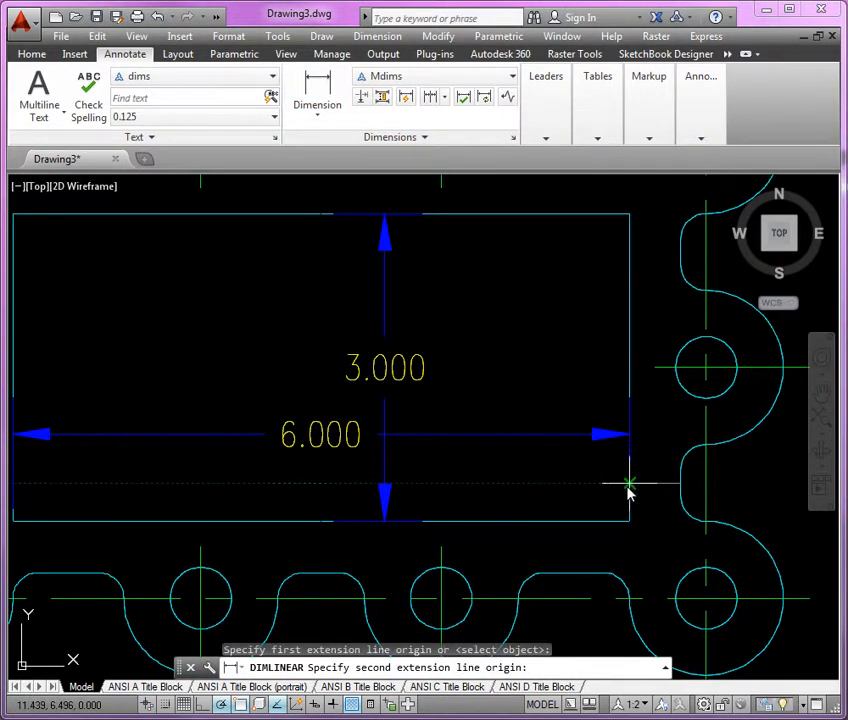
left_click(629, 488)
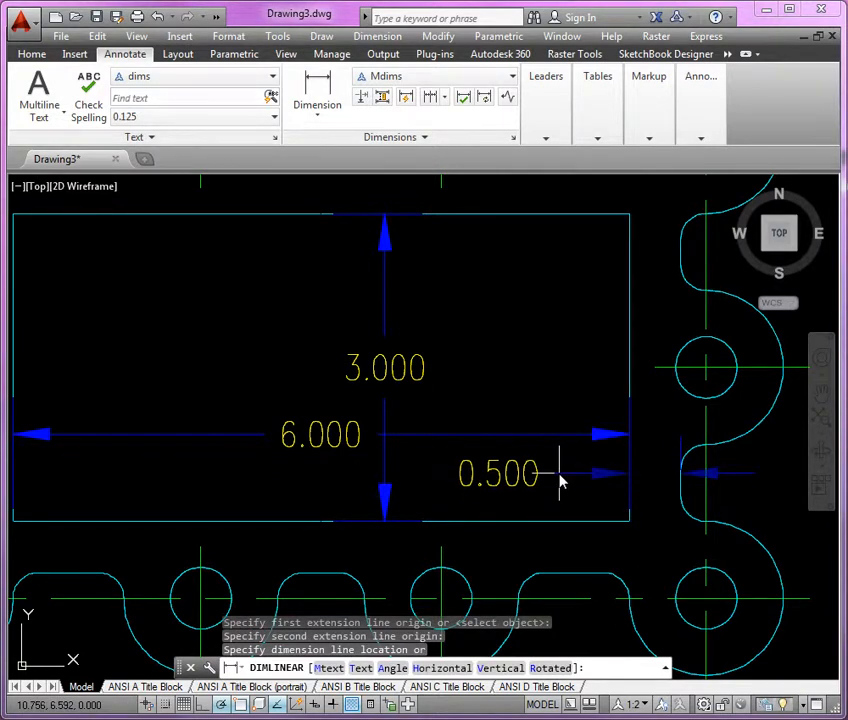
left_click(559, 475)
Edit the text of the gap dimension to add the prefix "TYP." before its value.
type("ed")
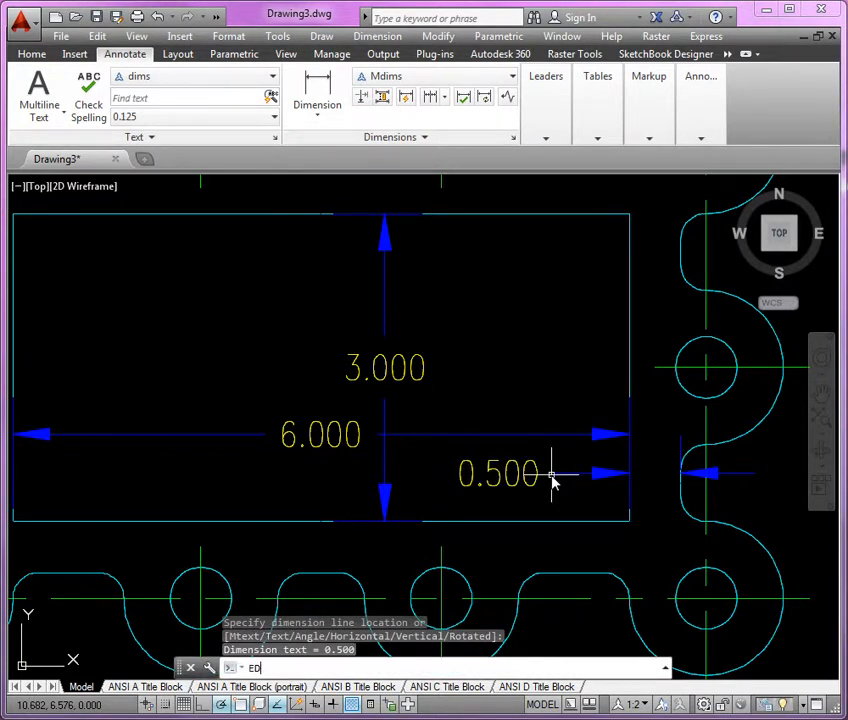
key("Return")
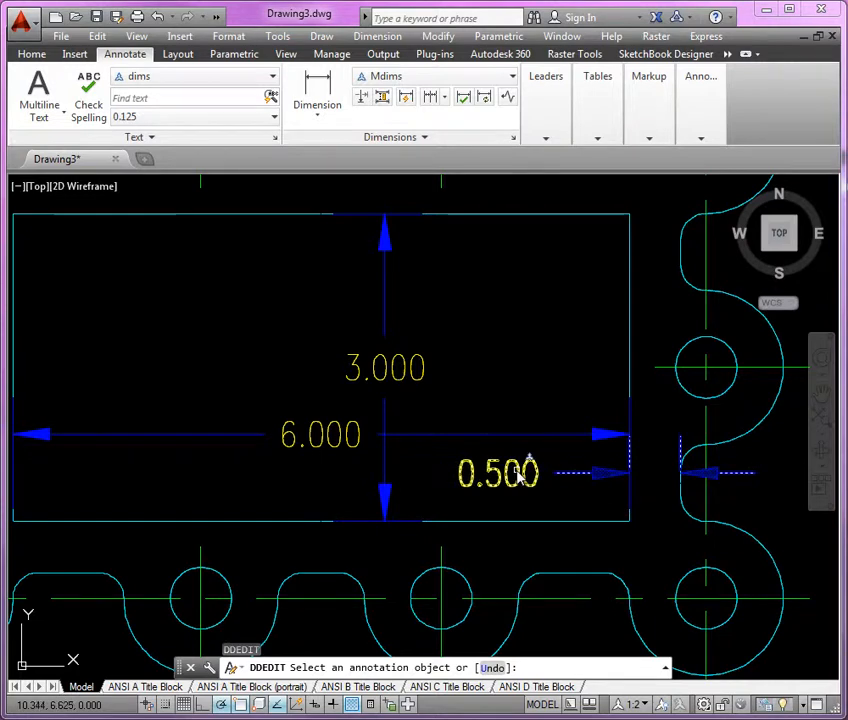
left_click(520, 476)
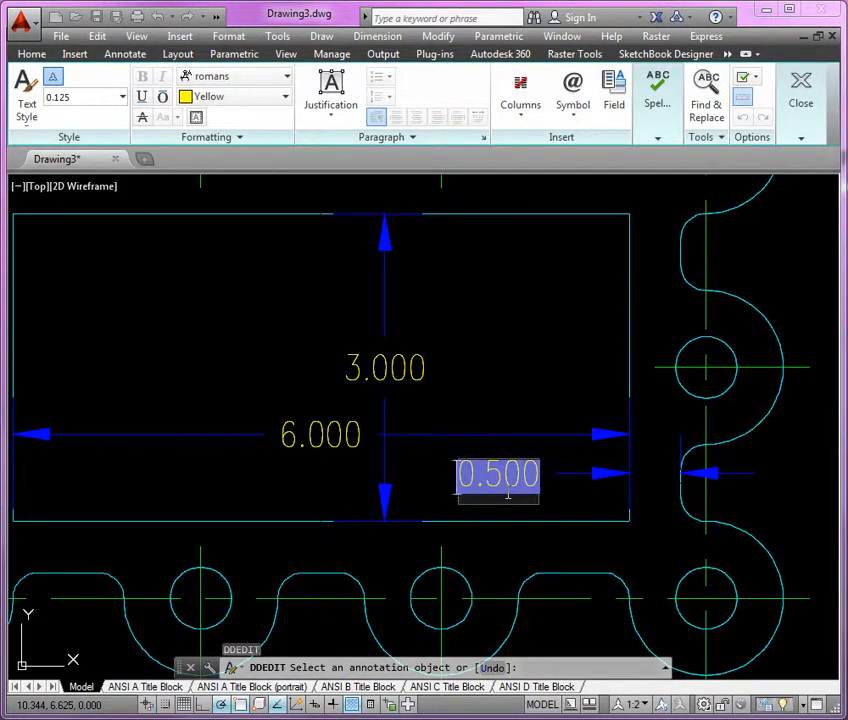
type("TYP")
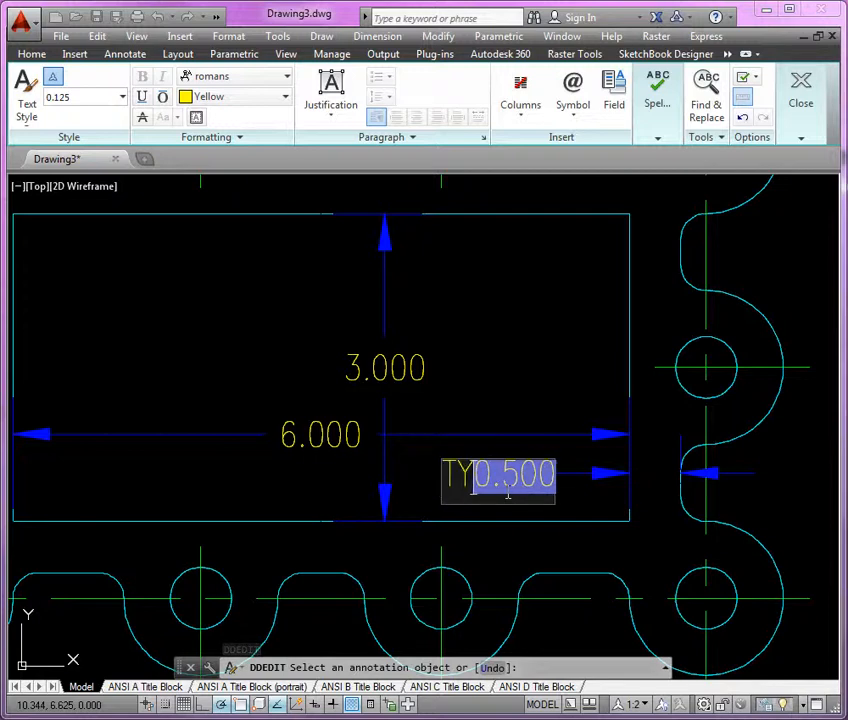
type(".")
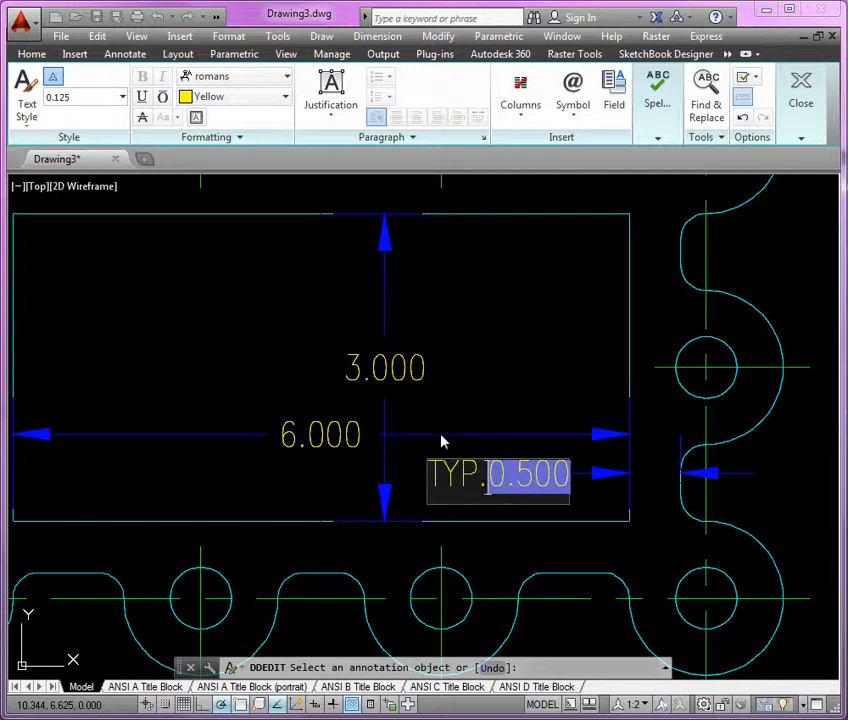
left_click(452, 388)
scroll(602, 415, "down", 2)
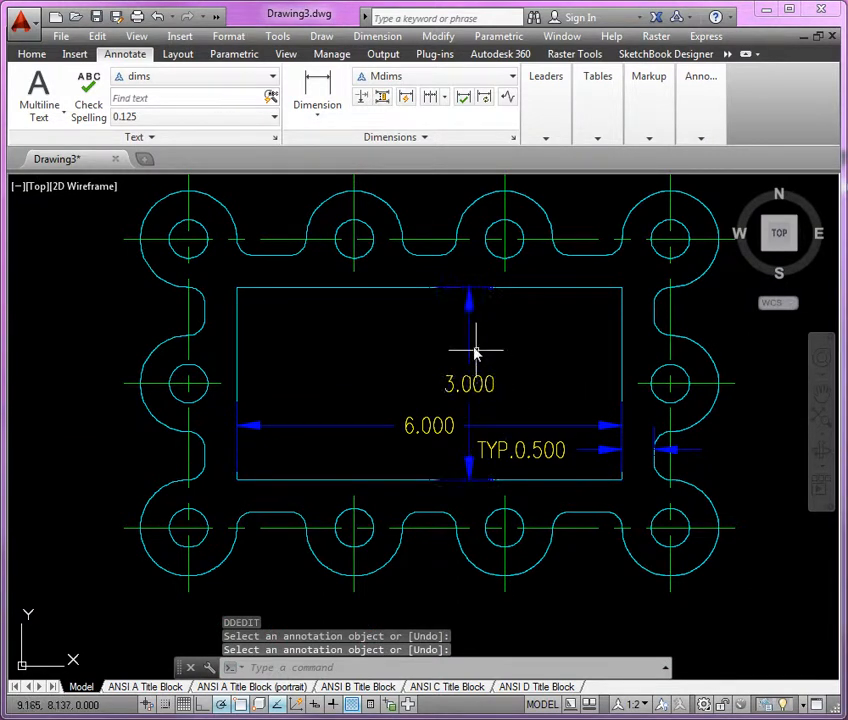
key("Return")
Move the opening's height dimension to the left of the width dimension's text.
left_click(470, 315)
left_click(469, 288)
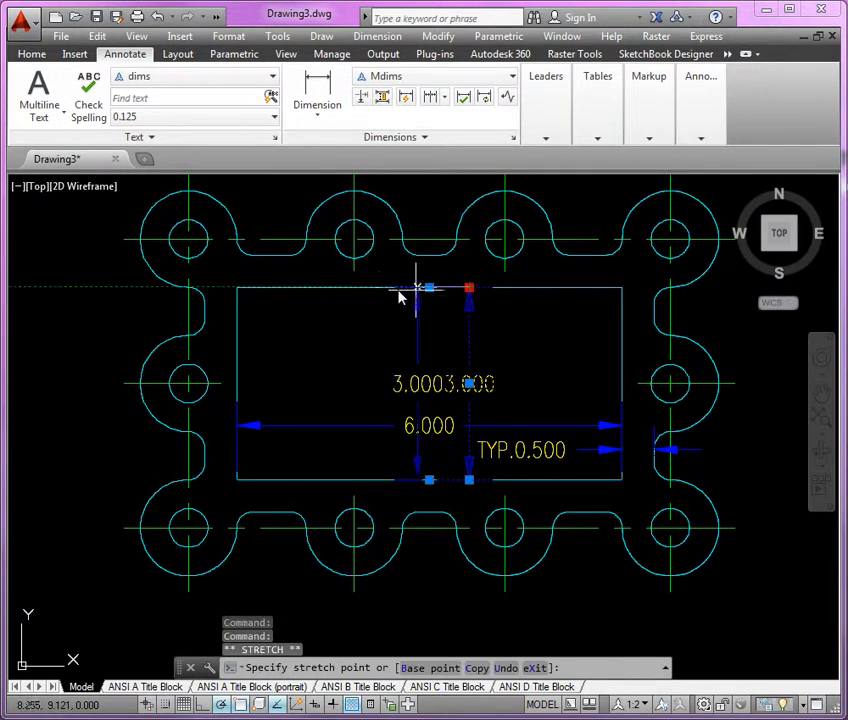
key("Escape")
key("Escape")
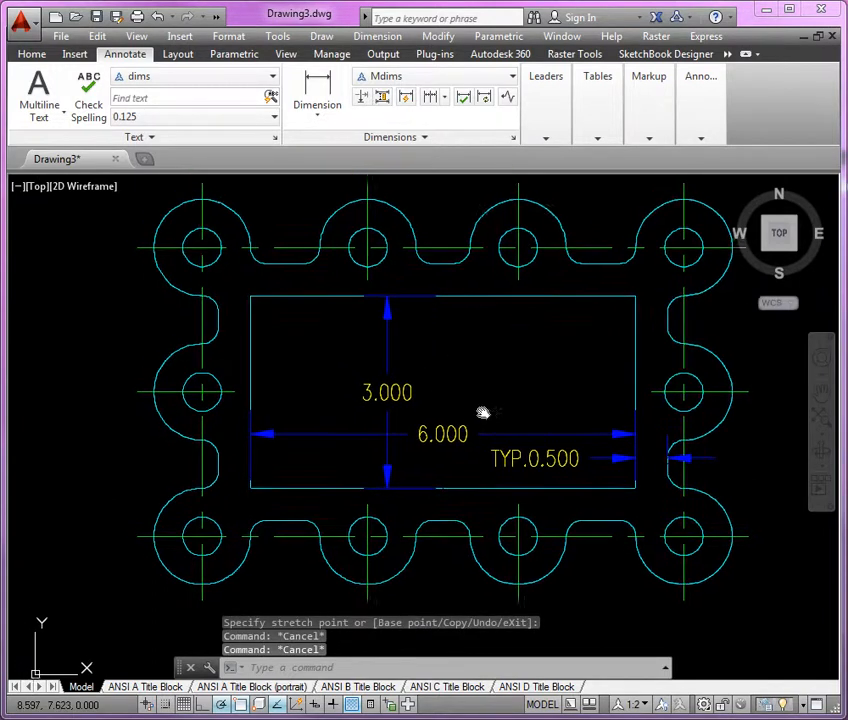
Try a horizontal dimension from the left vertical centerline to the upper-left side notch, and delete it.
scroll(282, 335, "up", 3)
left_click(318, 92)
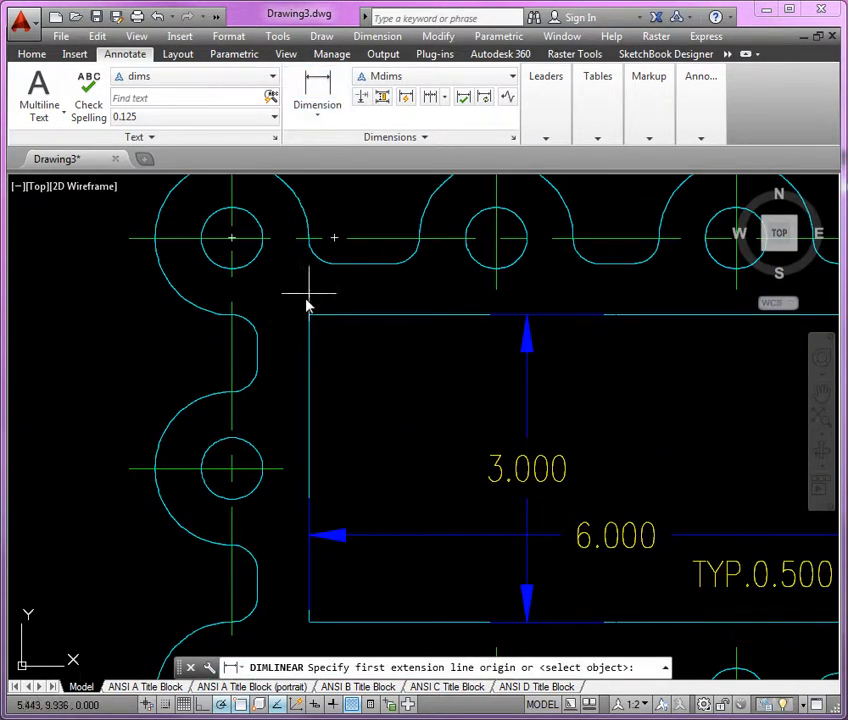
left_click(236, 372)
left_click(259, 354)
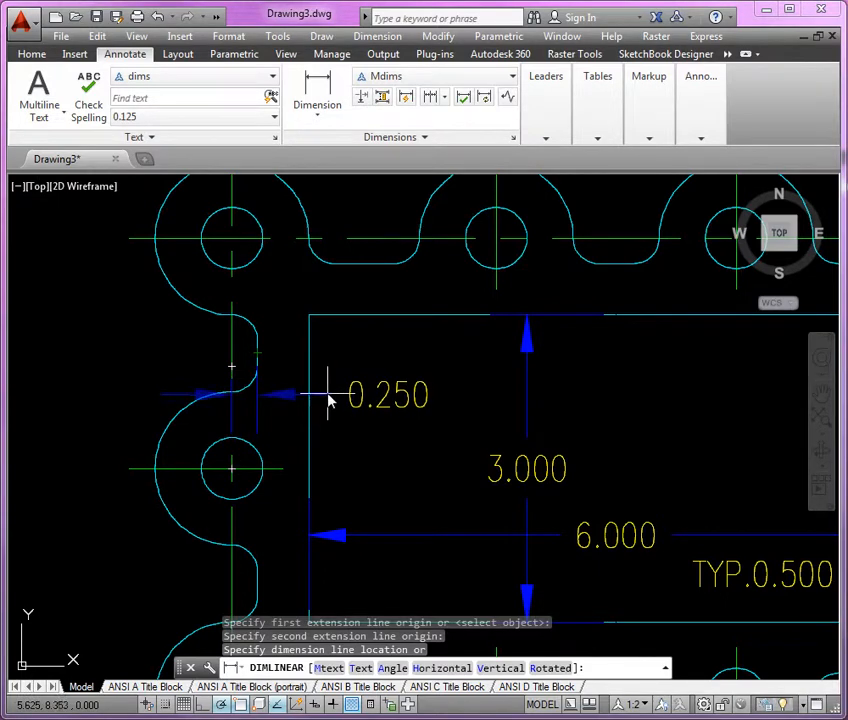
left_click(329, 396)
key("Delete")
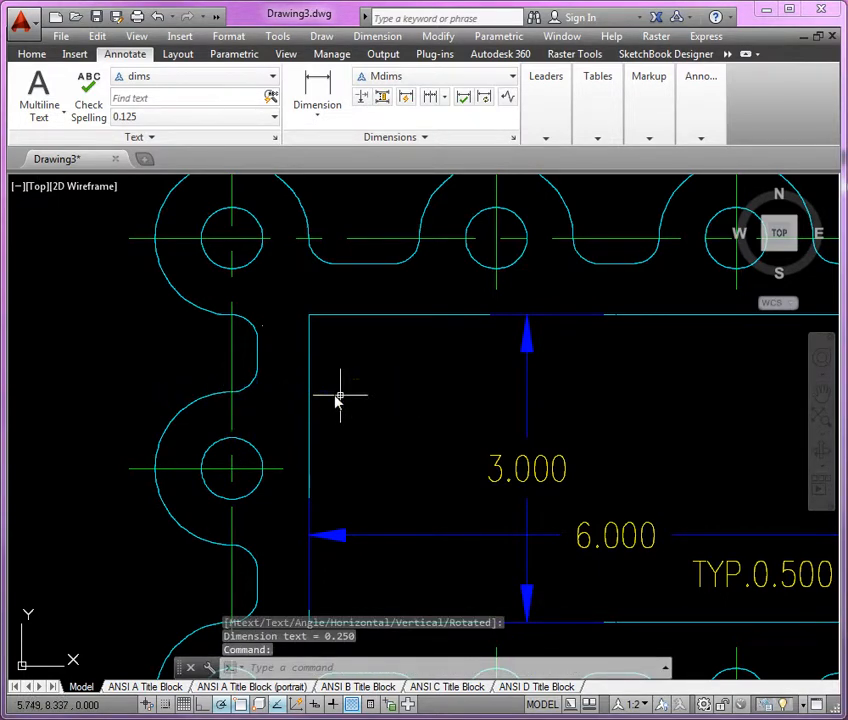
Dimension the horizontal distance from the left vertical centerline to the opening's left edge, with the text inside the opening.
left_click(312, 90)
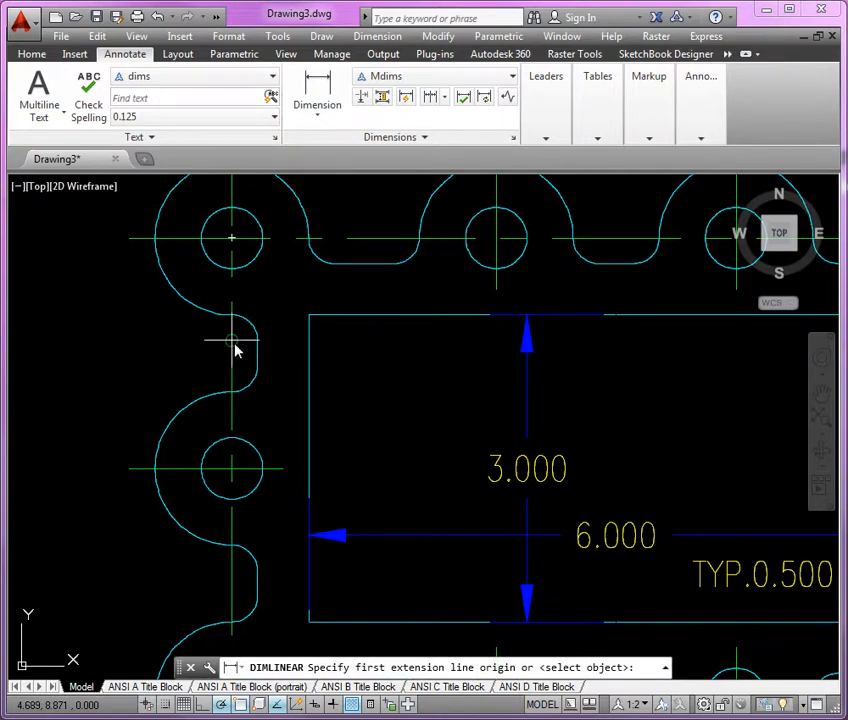
left_click(236, 350)
left_click(312, 318)
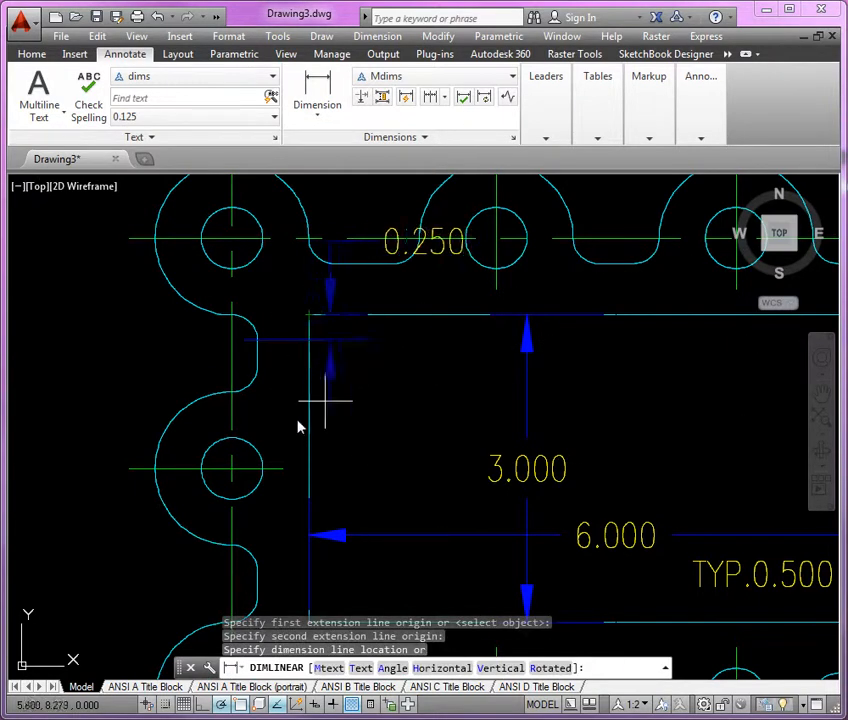
left_click(281, 367)
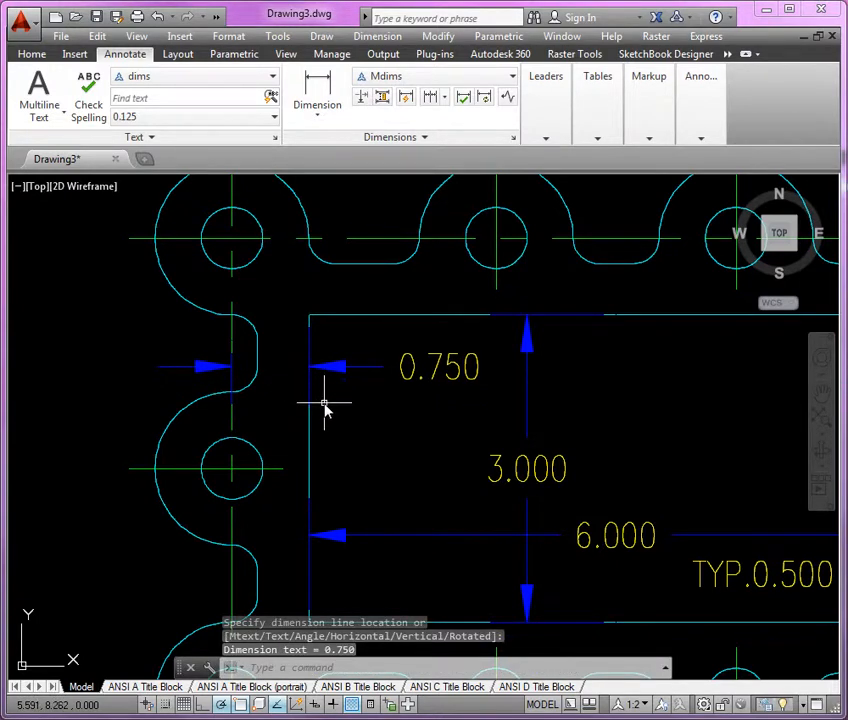
middle_click_drag(404, 516, 303, 378)
scroll(303, 378, "down", 2)
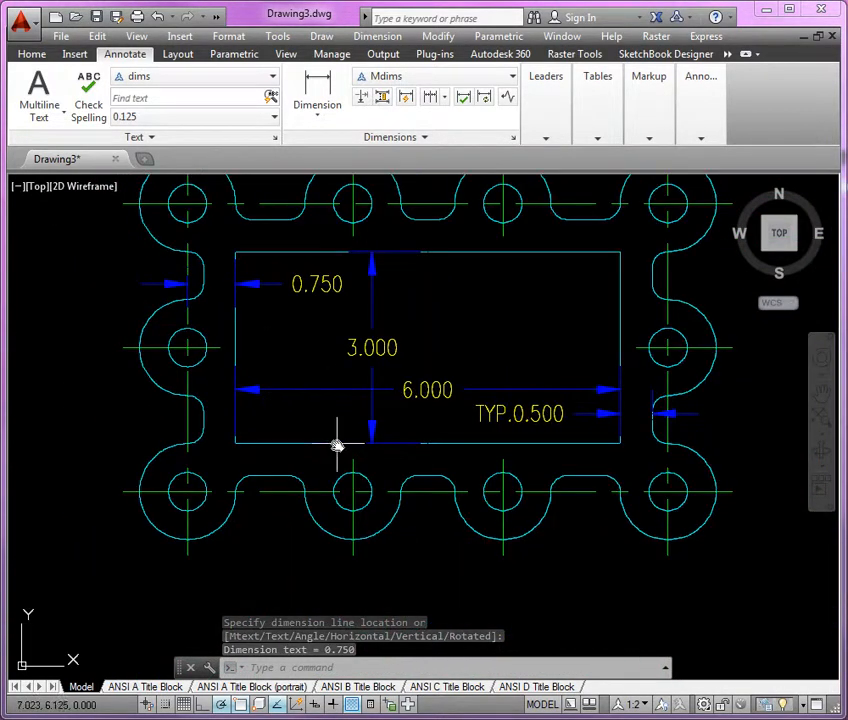
scroll(335, 441, "up", 2)
scroll(330, 480, "up", 3)
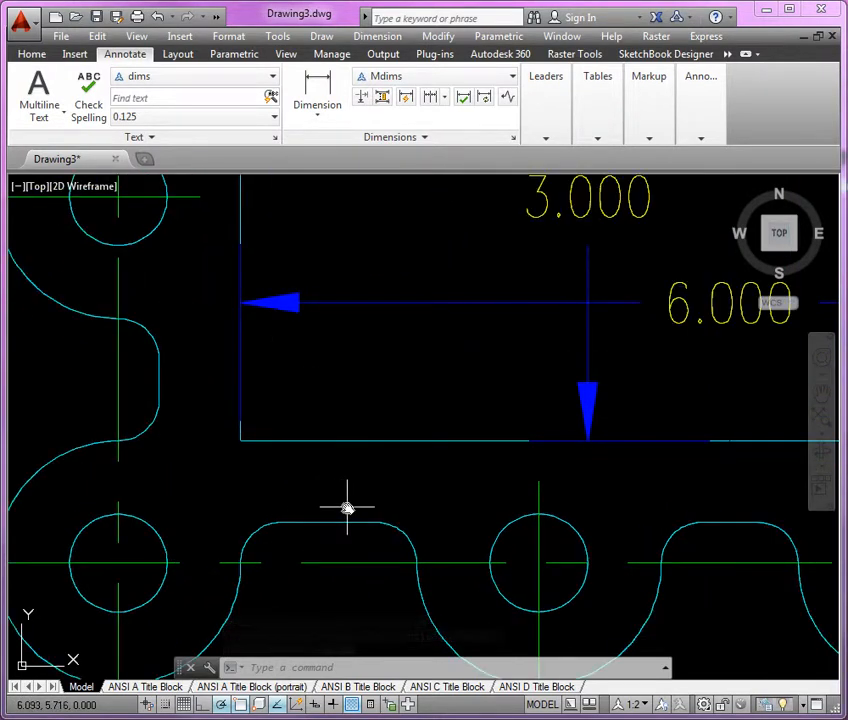
key("Return")
left_click(329, 521)
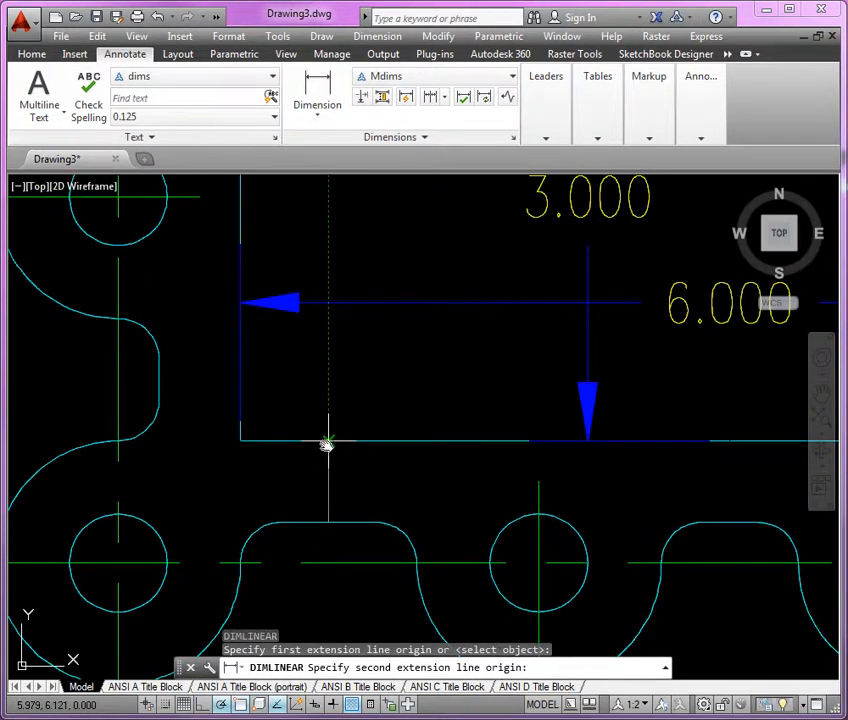
left_click(327, 444)
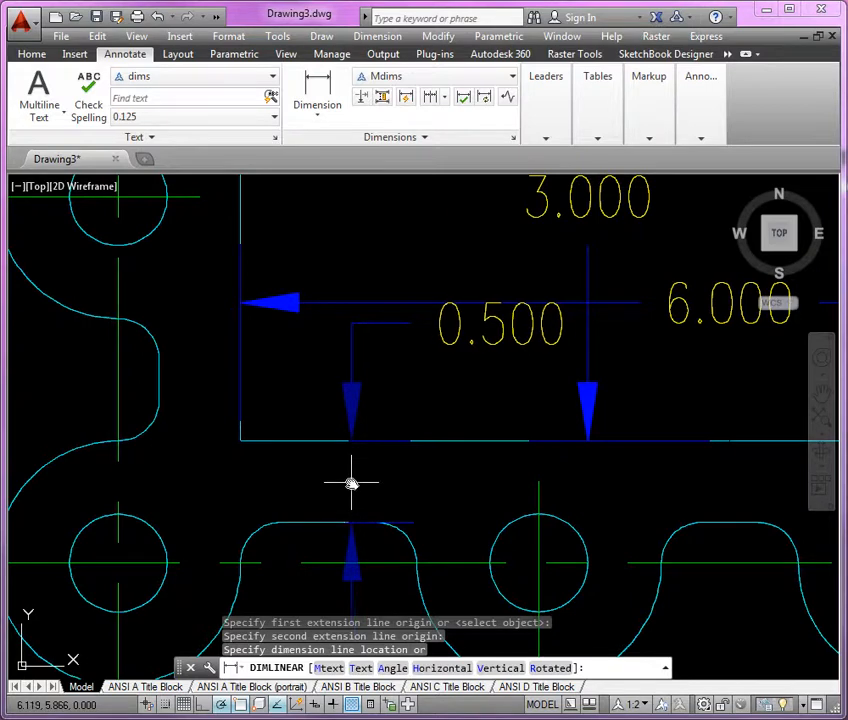
key("Escape")
Dimension the vertical distance from the lower horizontal centerline to the opening's bottom edge, placing it left of the second bottom hole.
key("Return")
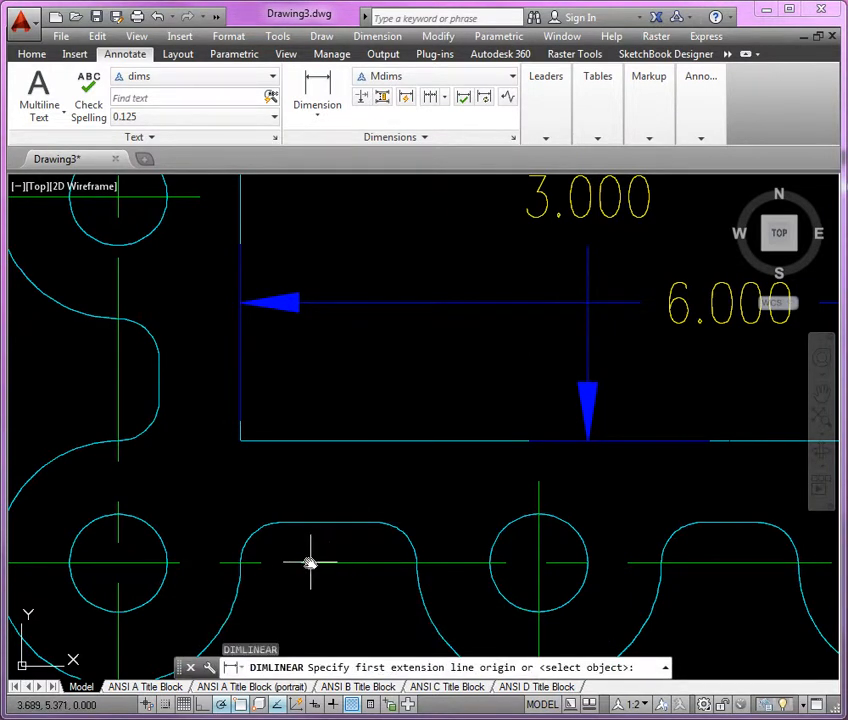
left_click(411, 567)
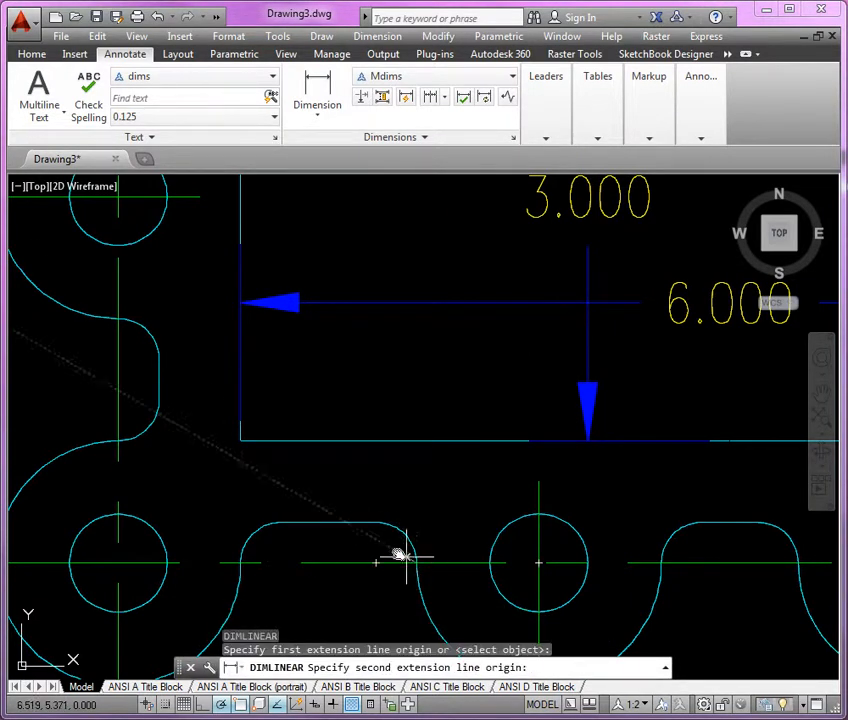
left_click(395, 441)
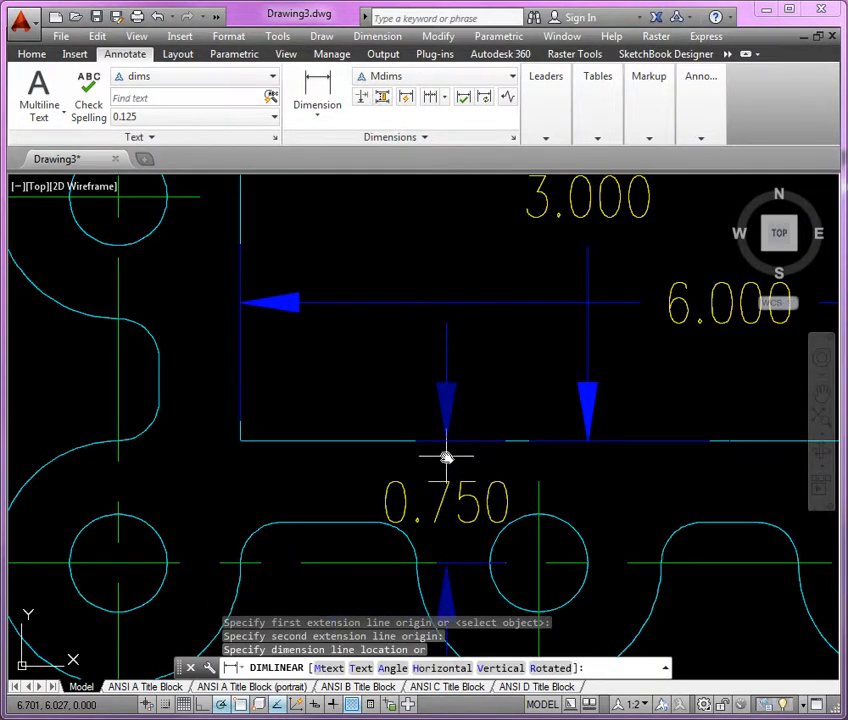
left_click(446, 457)
Add a radius dimension to the outer arc of the gasket's upper-left corner lobe, with its text above the gasket.
scroll(362, 457, "down", 5)
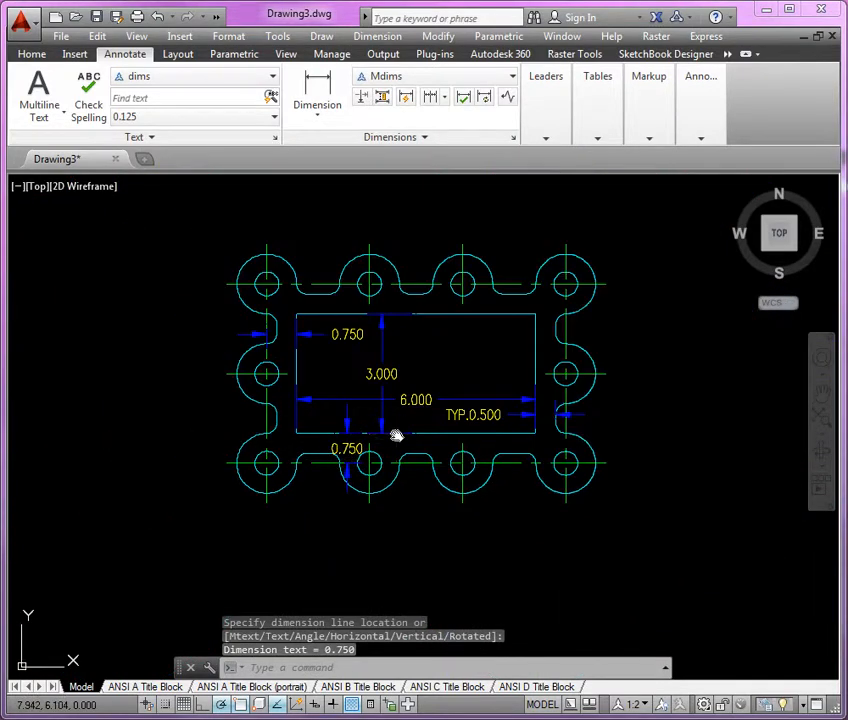
middle_click_drag(396, 436, 403, 462)
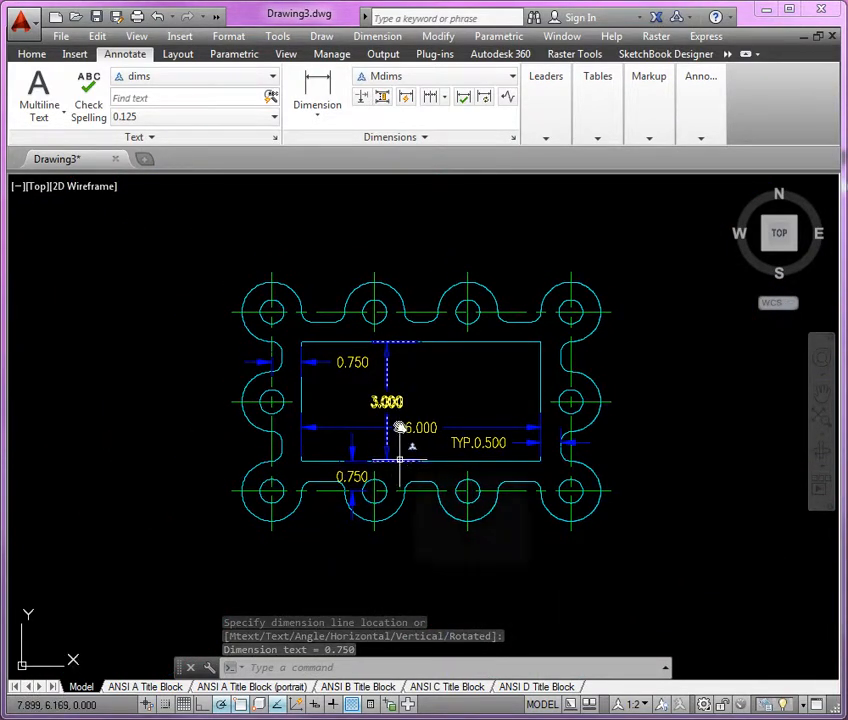
middle_click_drag(403, 328, 375, 393)
scroll(278, 351, "up", 3)
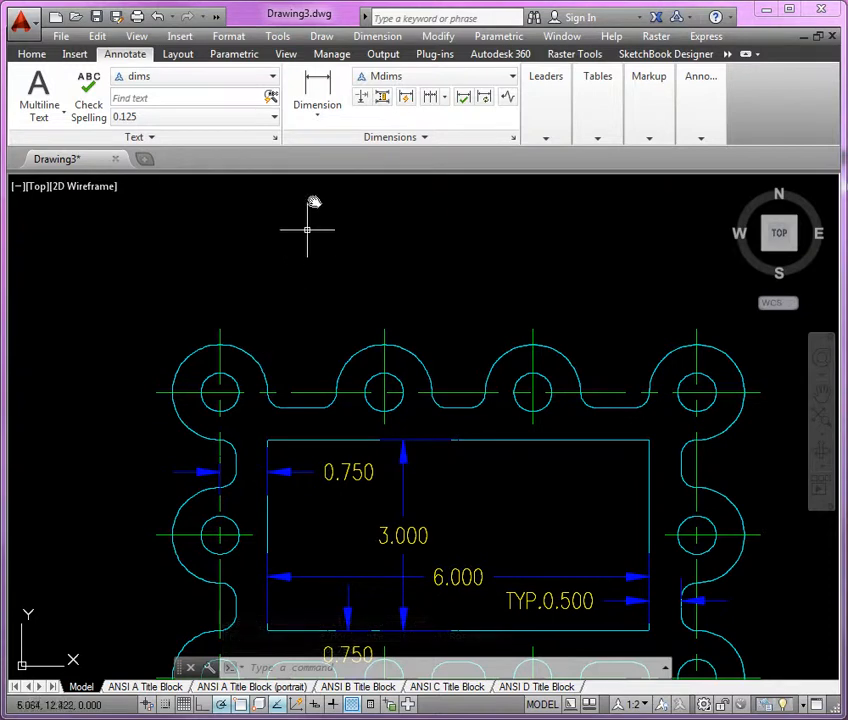
left_click(334, 116)
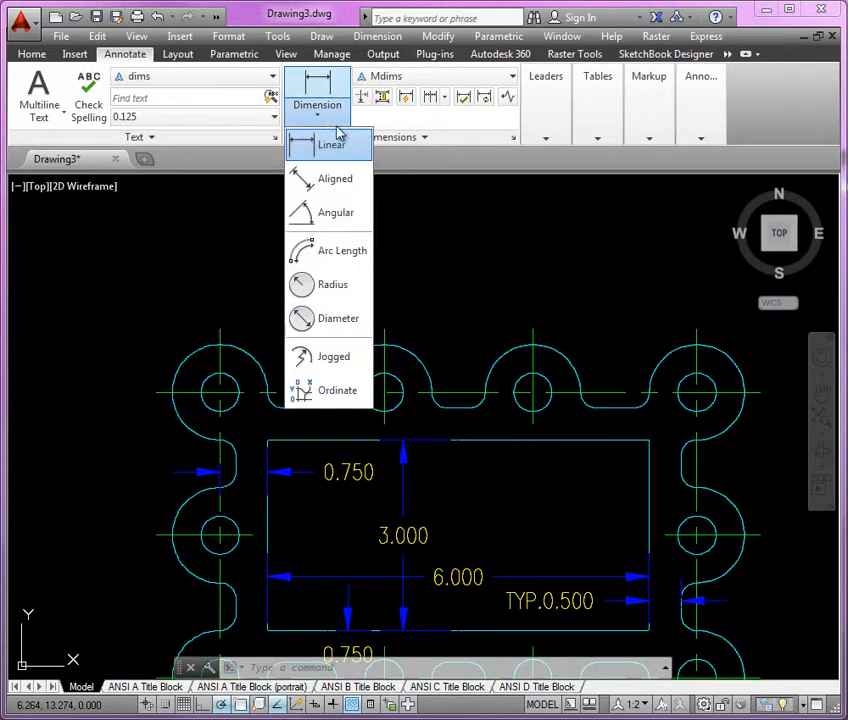
left_click(330, 287)
left_click(251, 358)
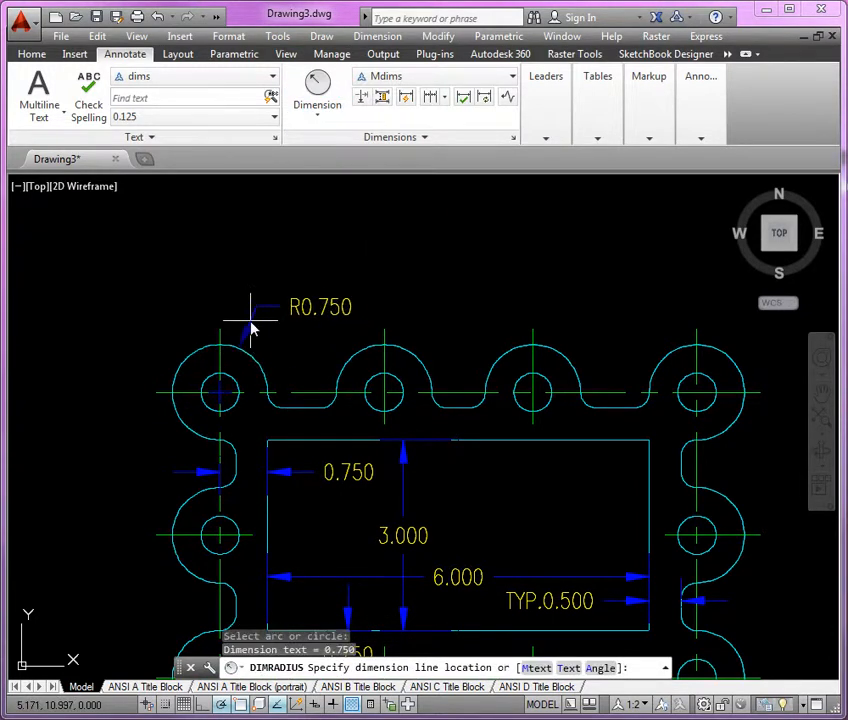
scroll(265, 328, "up", 3)
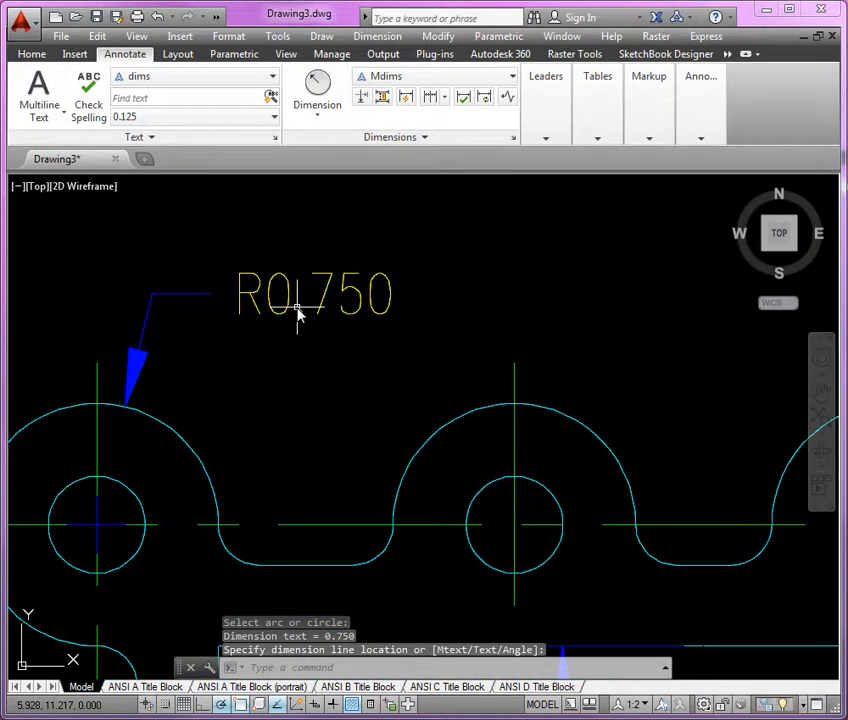
Edit the corner lobe's radius dimension text to add the suffix "TYP." after its value.
left_click(310, 315)
type("ed")
key("Return")
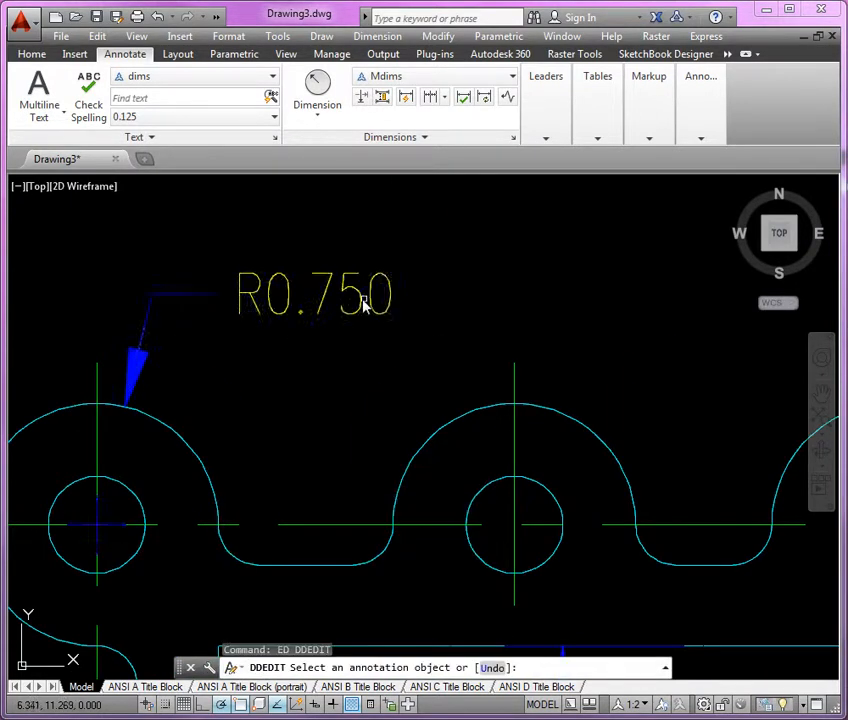
left_click(365, 302)
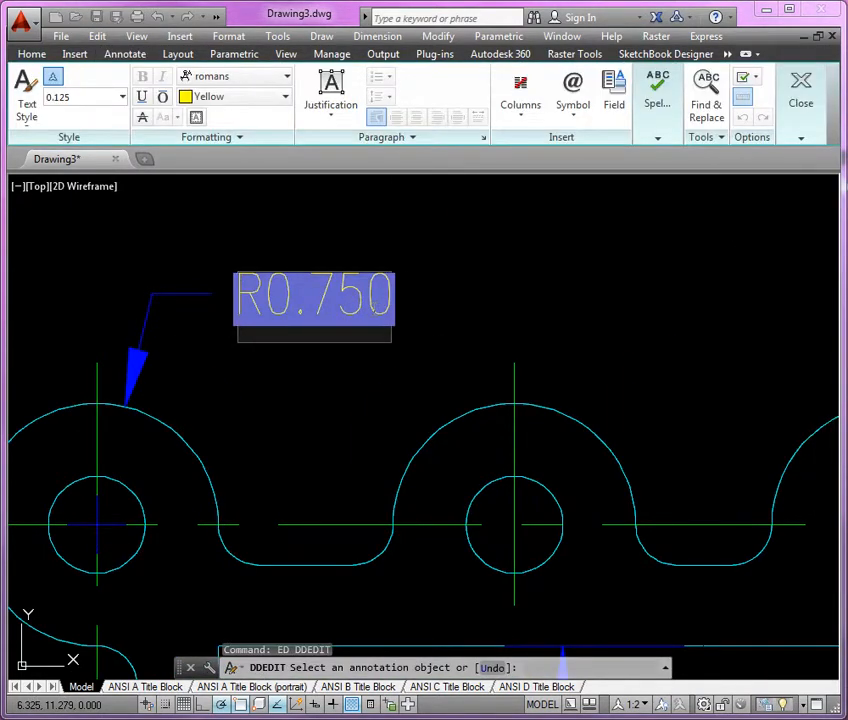
type("TYP.")
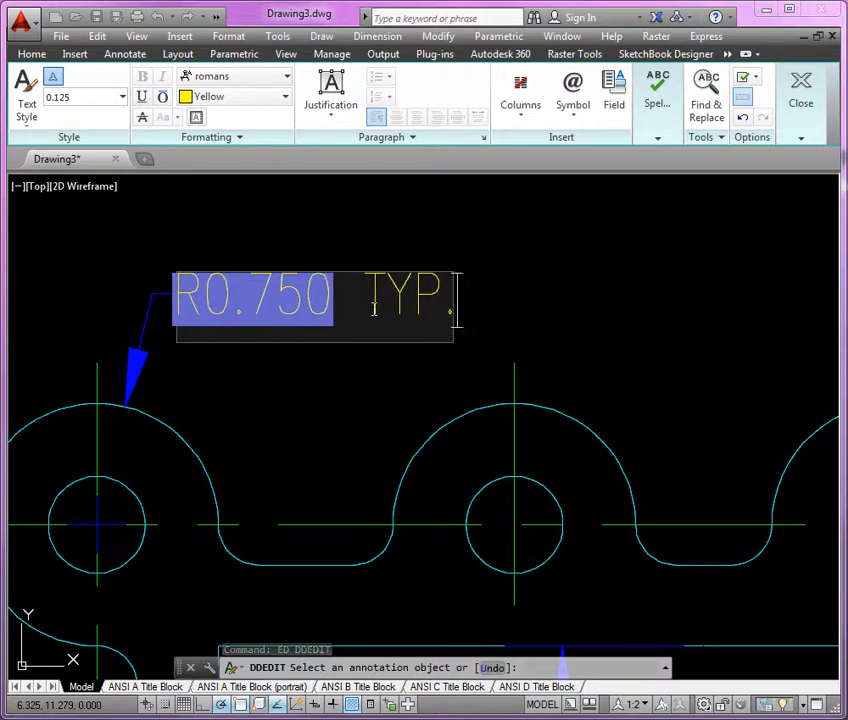
left_click(487, 334)
key("Return")
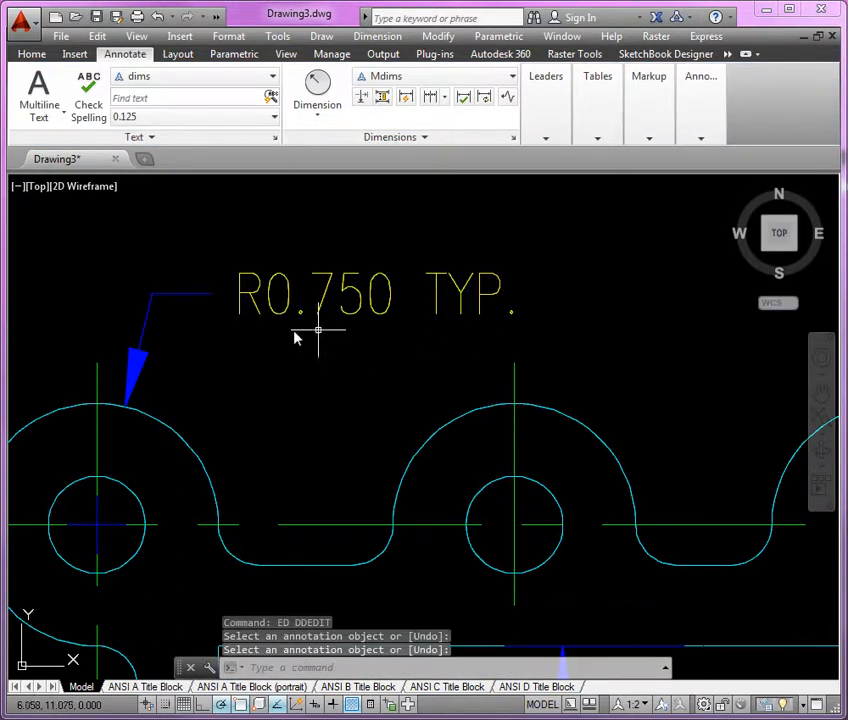
Add a radius dimension to the third hole of the top row, with its text above the gasket.
scroll(242, 343, "down", 2)
middle_click_drag(500, 340, 280, 349)
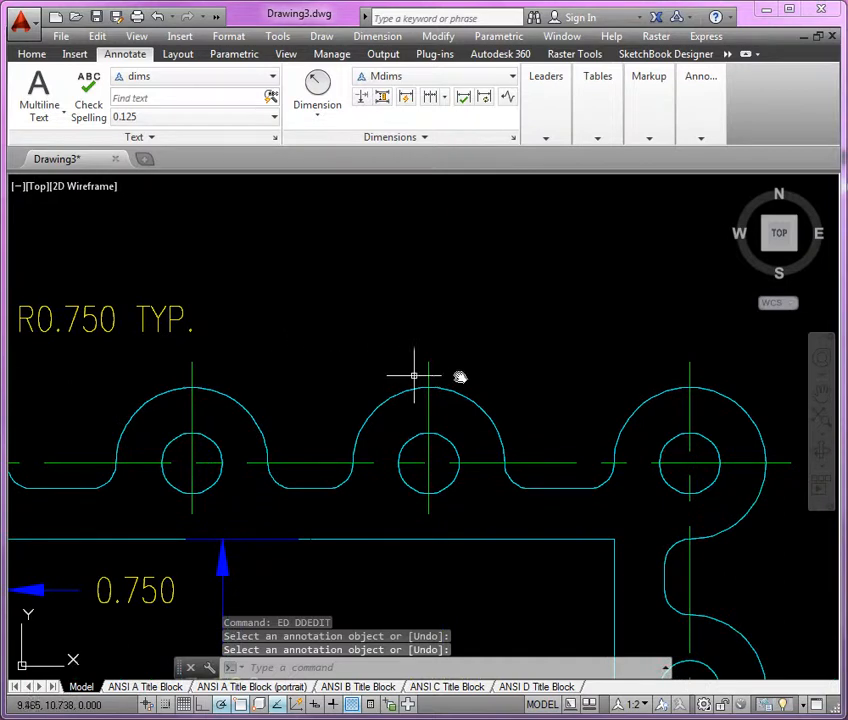
middle_click_drag(459, 377, 407, 369)
left_click(340, 108)
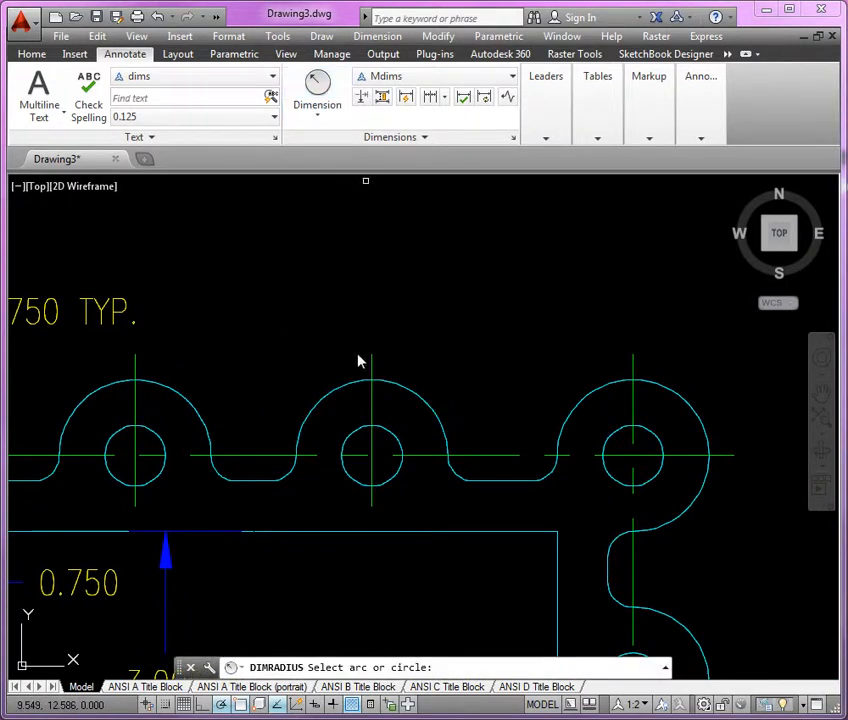
left_click(391, 432)
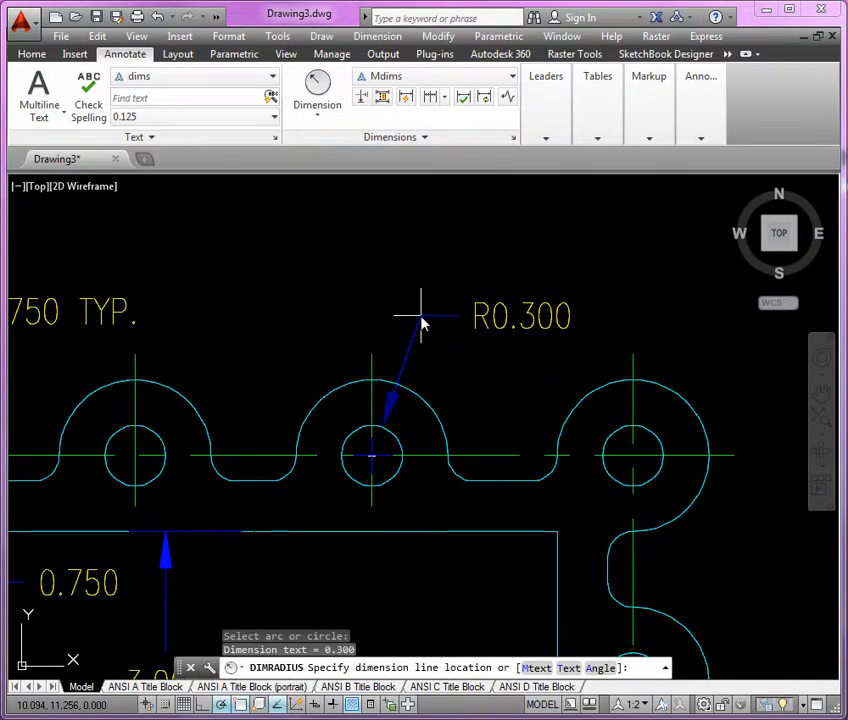
left_click(420, 316)
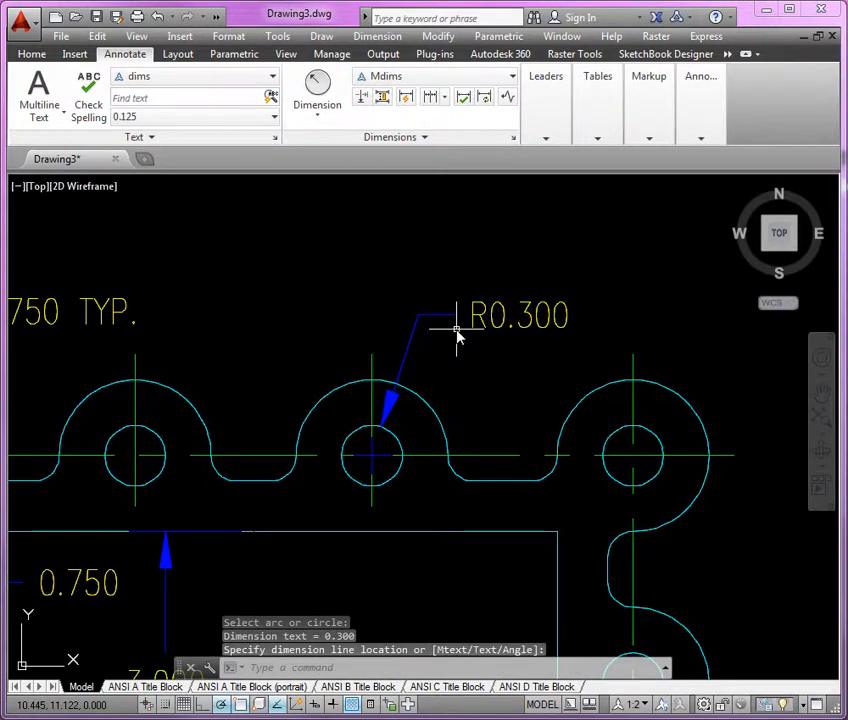
Edit the hole's radius dimension text to add the suffix "TYP." after its value.
type("ed")
key("Return")
left_click(511, 326)
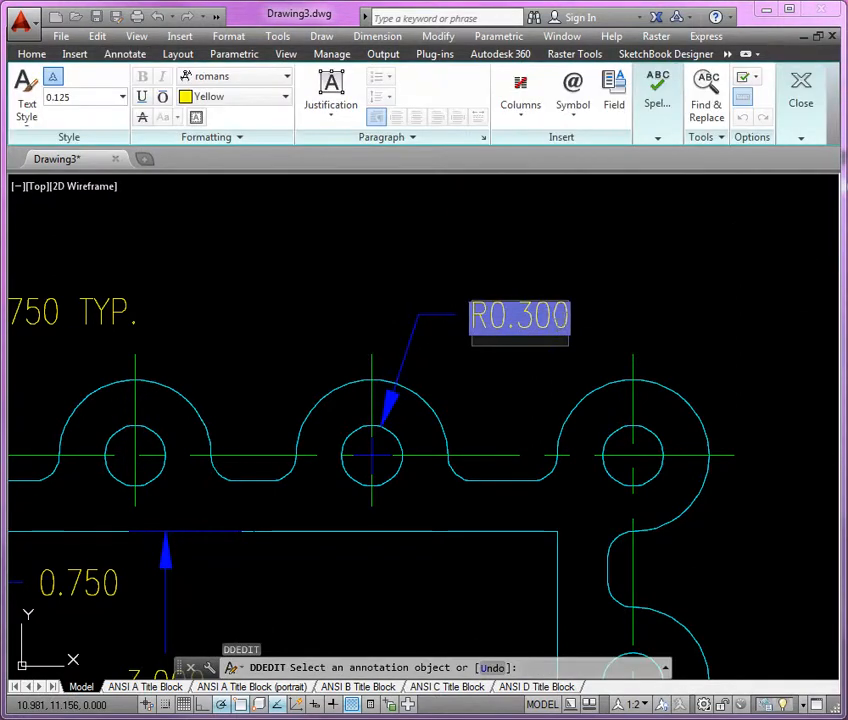
left_click(578, 316)
type("TYP")
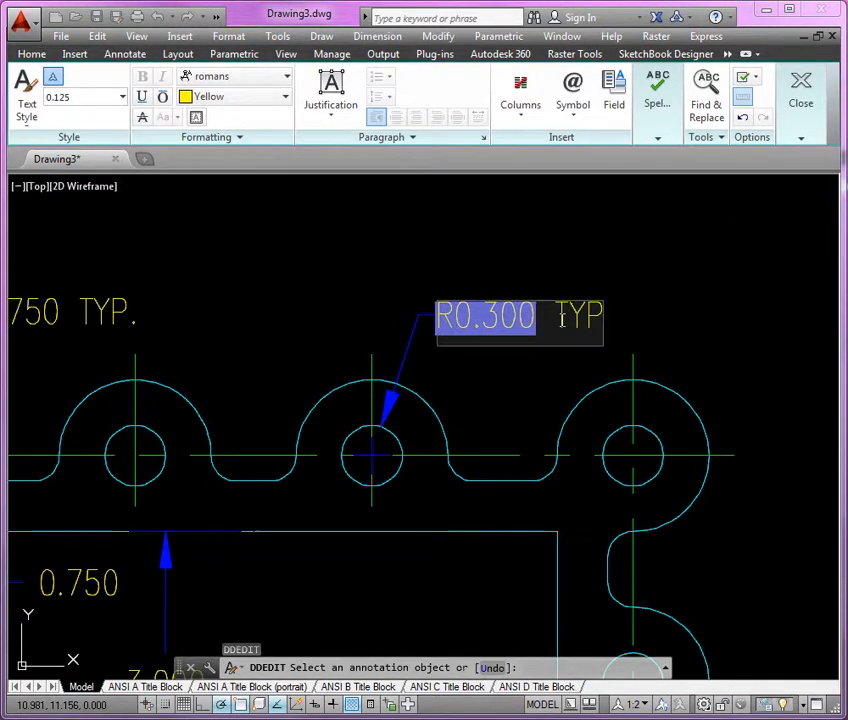
type(".")
left_click(640, 326)
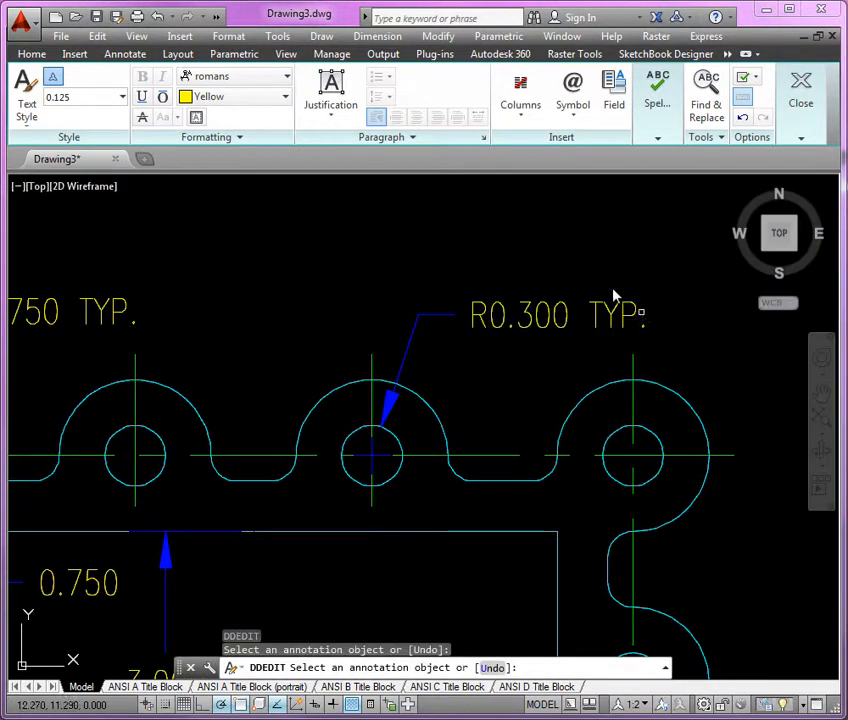
Add a radius dimension to the lower fillet of the upper-right side notch, with its text outside the gasket to the right.
scroll(460, 220, "down", 5)
mouse_move(515, 309)
middle_mouse_down()
mouse_move(515, 337)
mouse_move(467, 353)
middle_mouse_up()
scroll(513, 351, "up", 5)
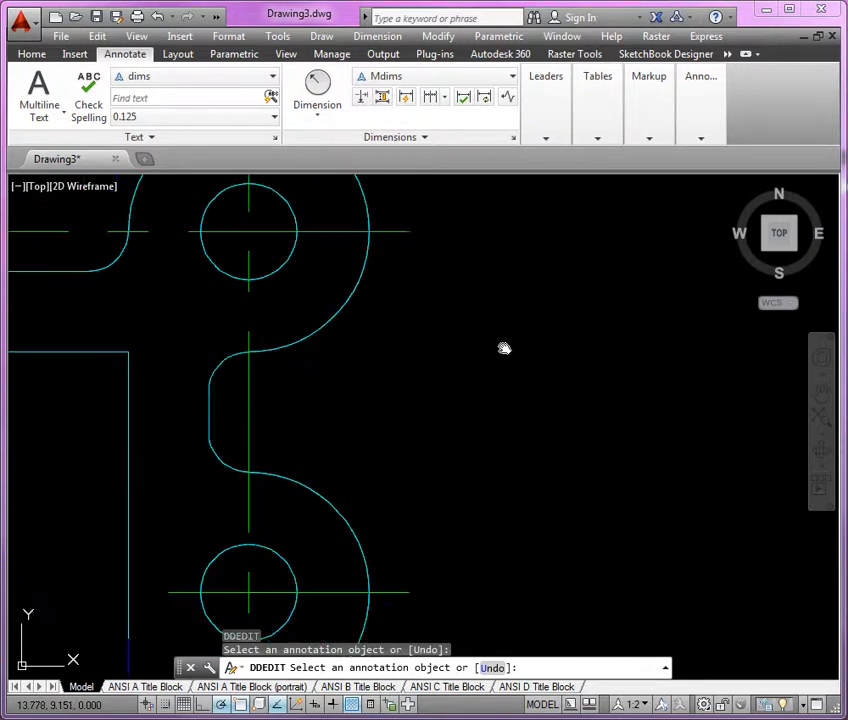
left_click(336, 100)
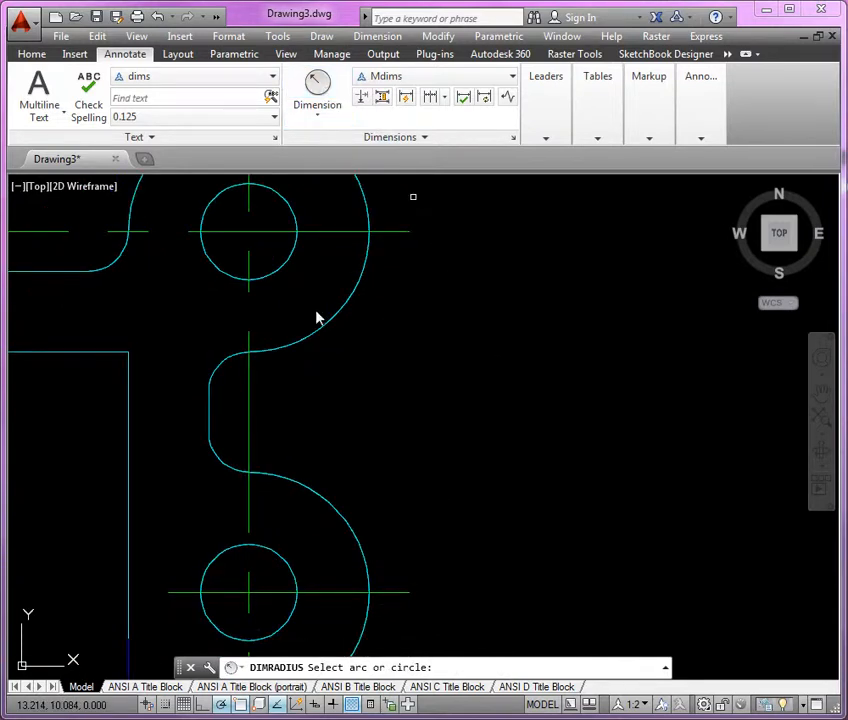
left_click(226, 472)
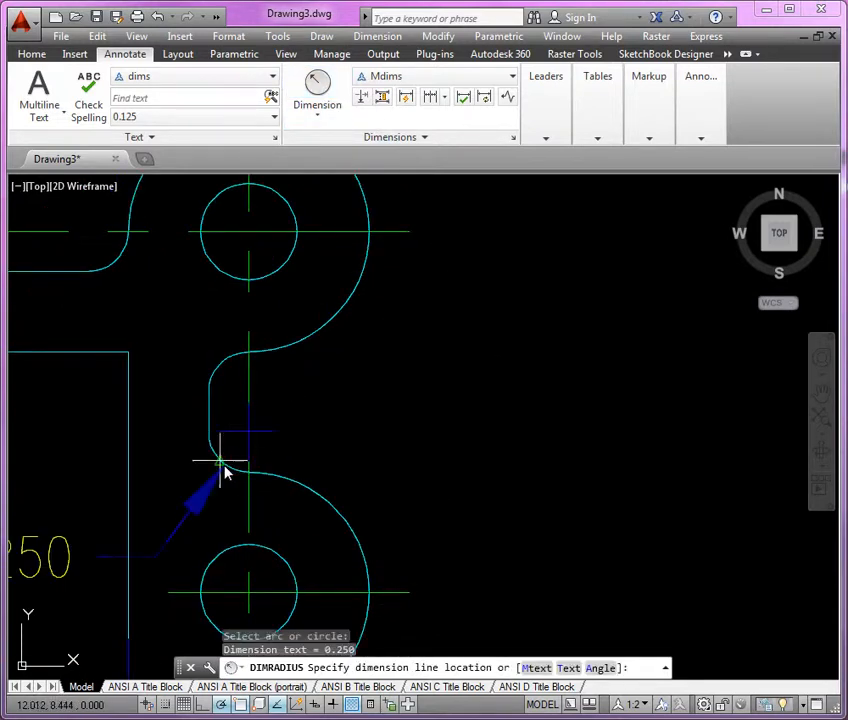
left_click(350, 352)
Edit the notch fillet's radius dimension text to add the suffix "TYP." after its value.
type("ed")
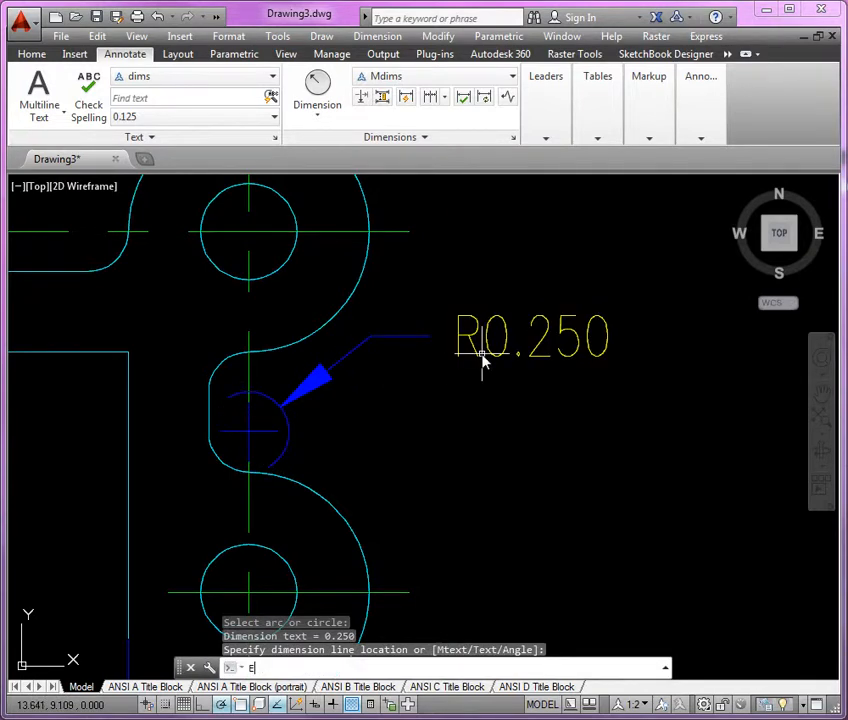
key("Return")
left_click(505, 355)
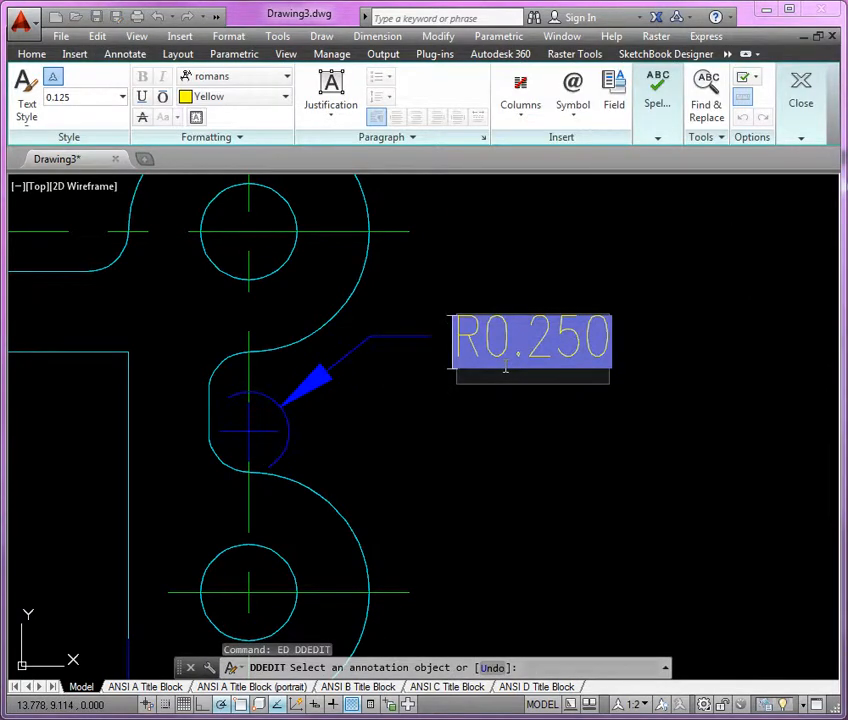
type("TYP")
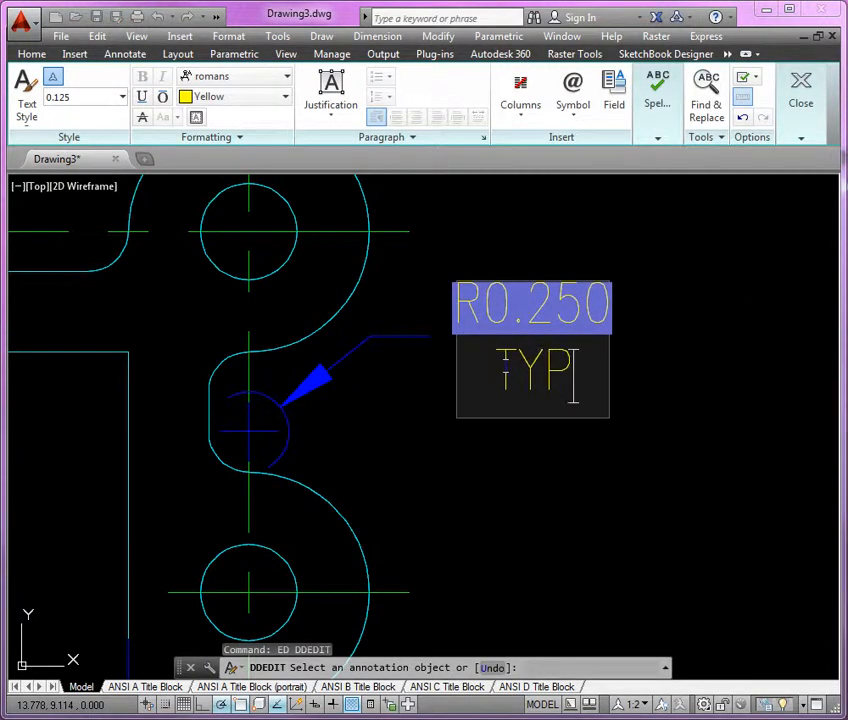
type(".")
left_click(685, 416)
scroll(617, 302, "down", 4)
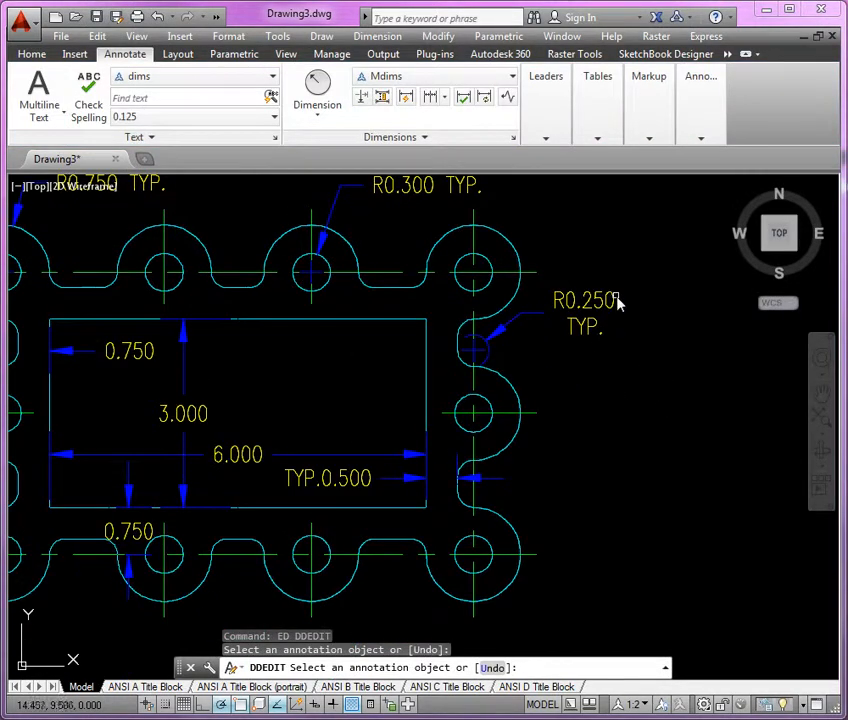
scroll(580, 330, "down", 3)
scroll(479, 375, "down", 2)
scroll(598, 460, "down", 2)
scroll(521, 462, "down", 1)
key("Return")
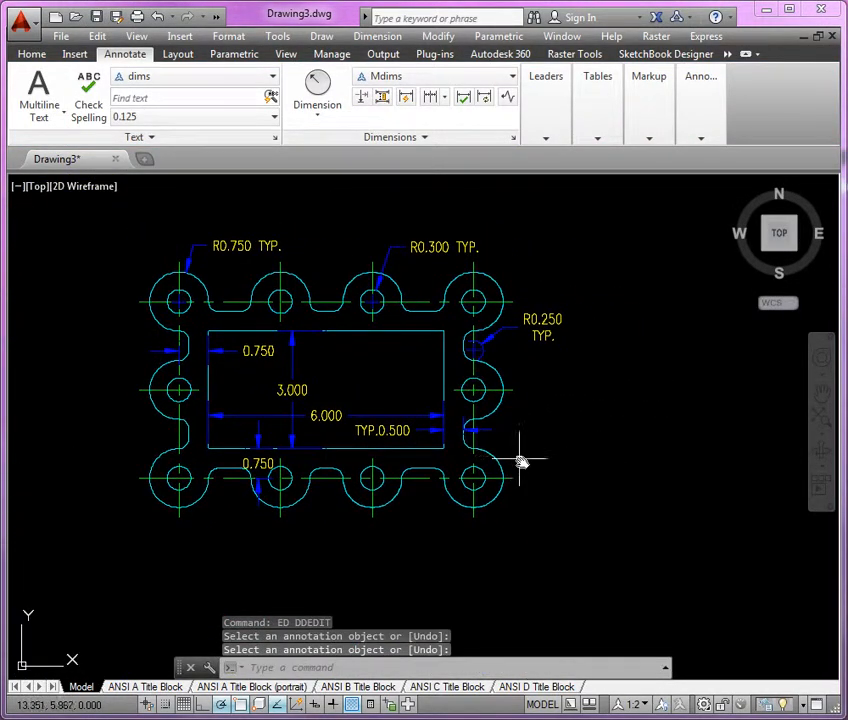
Check the baseline spacing for dimension lines in the Mdims dimension style.
middle_click_drag(521, 462, 559, 464)
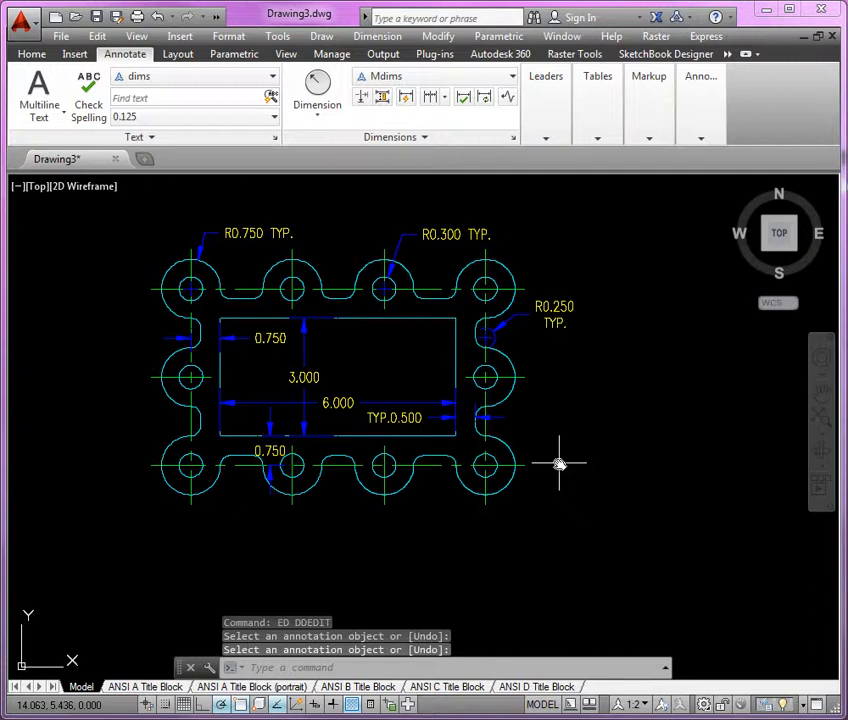
left_click(513, 141)
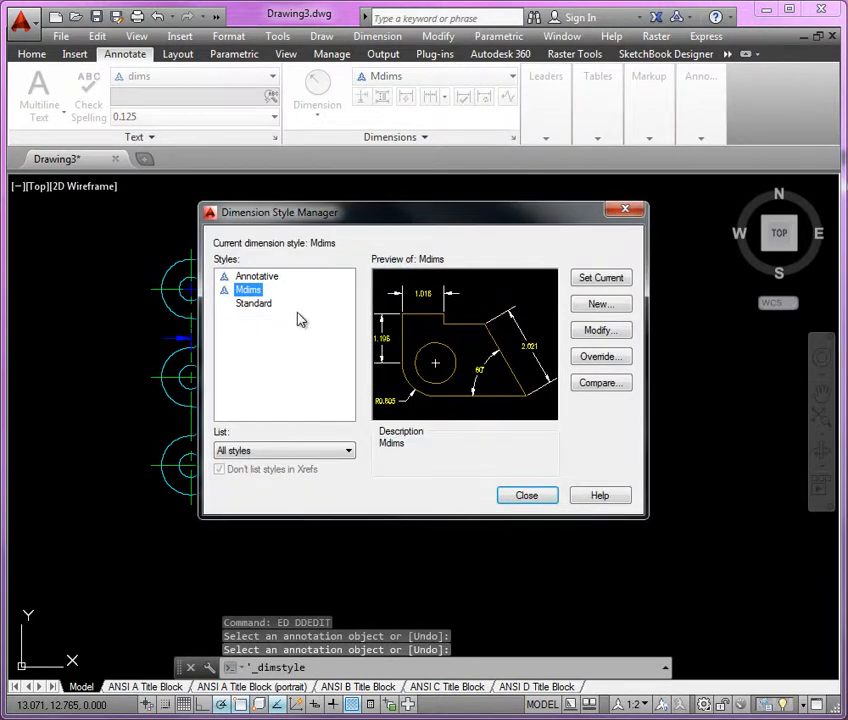
left_click(600, 331)
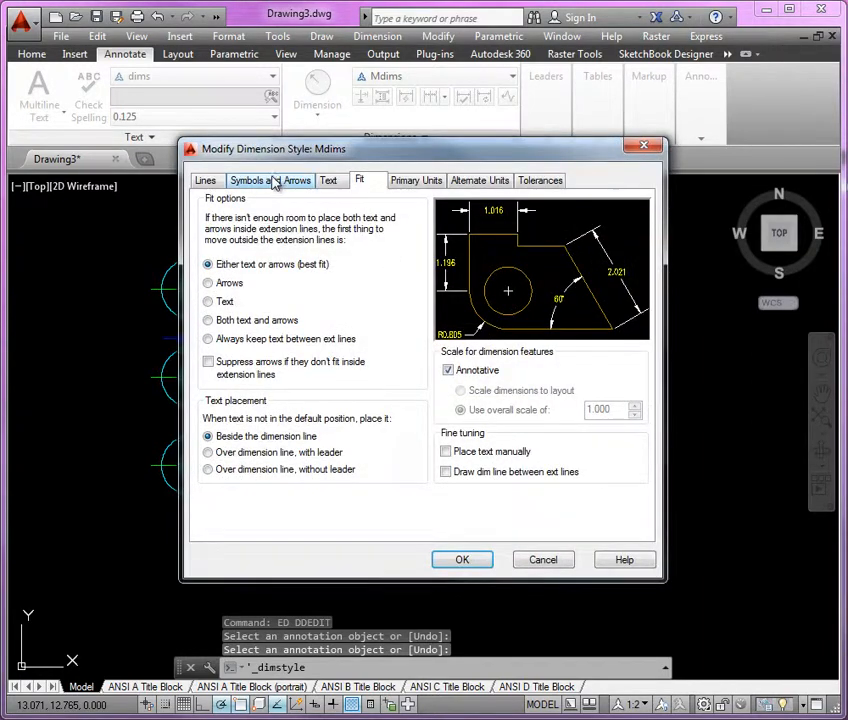
left_click(207, 181)
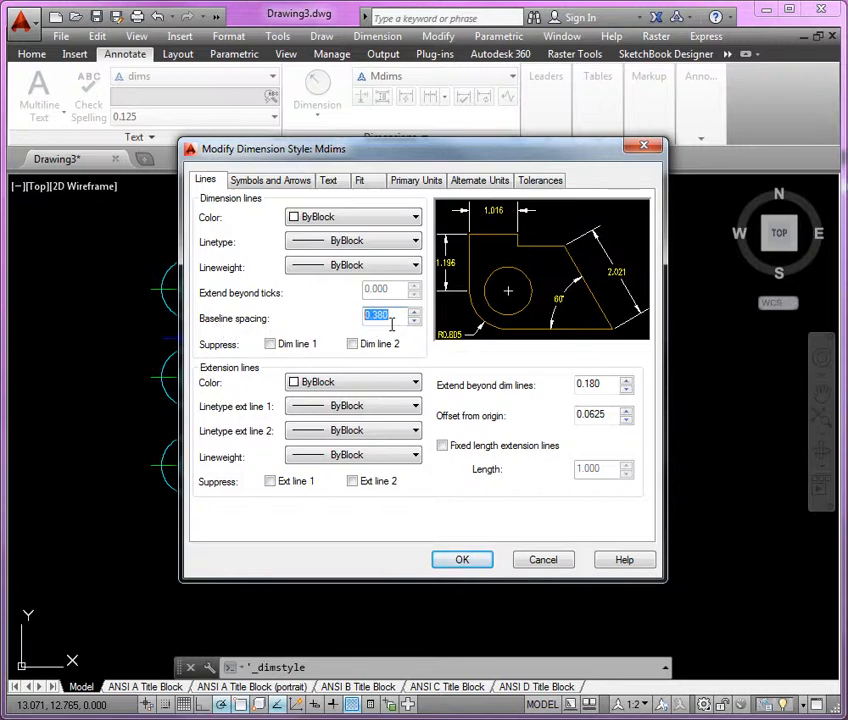
left_click(462, 561)
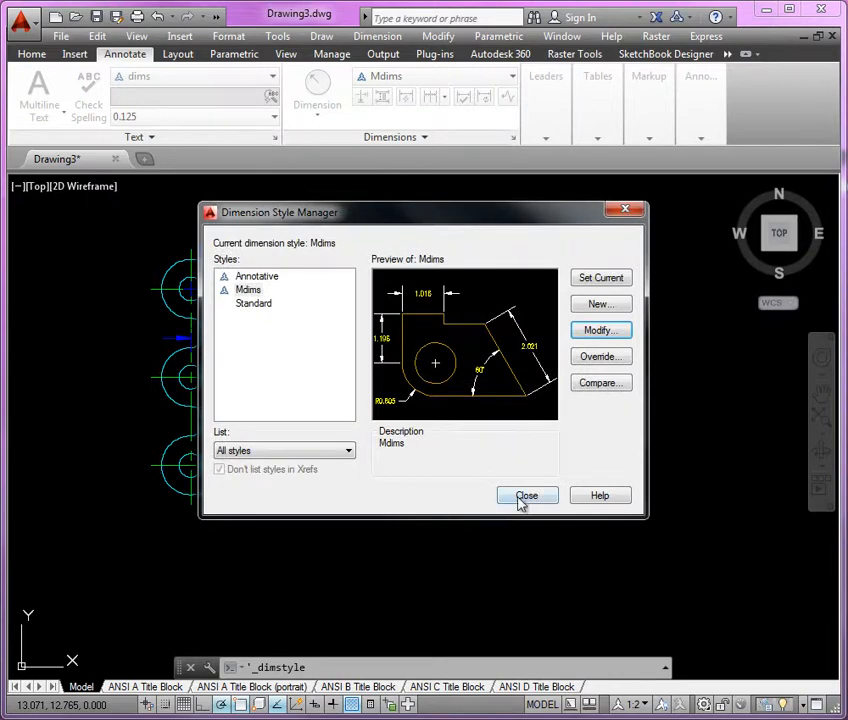
left_click(524, 497)
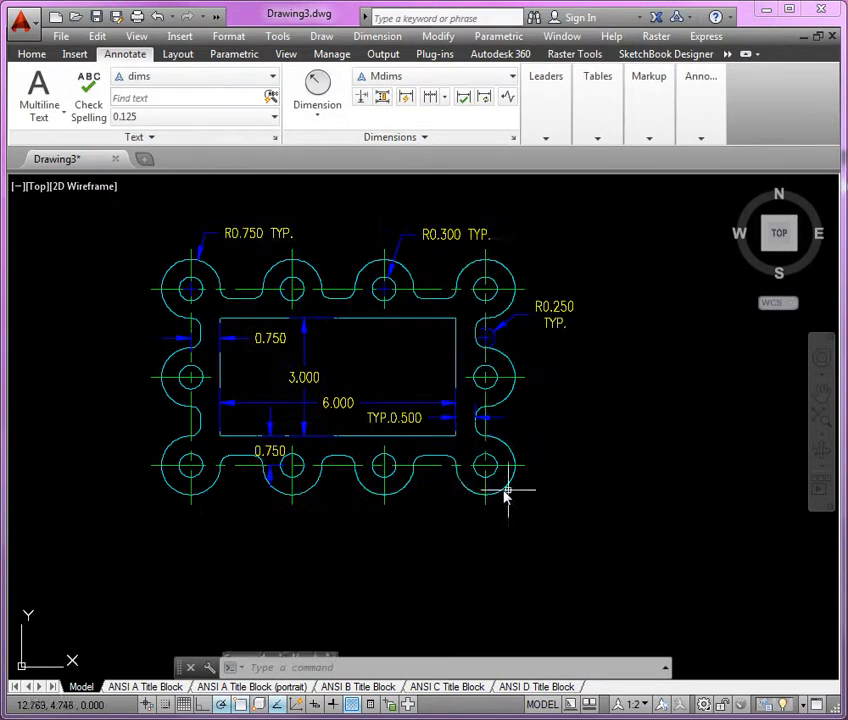
Add a horizontal linear dimension between the centerlines of the first two bottom-row holes, placed below the gasket.
left_click(31, 55)
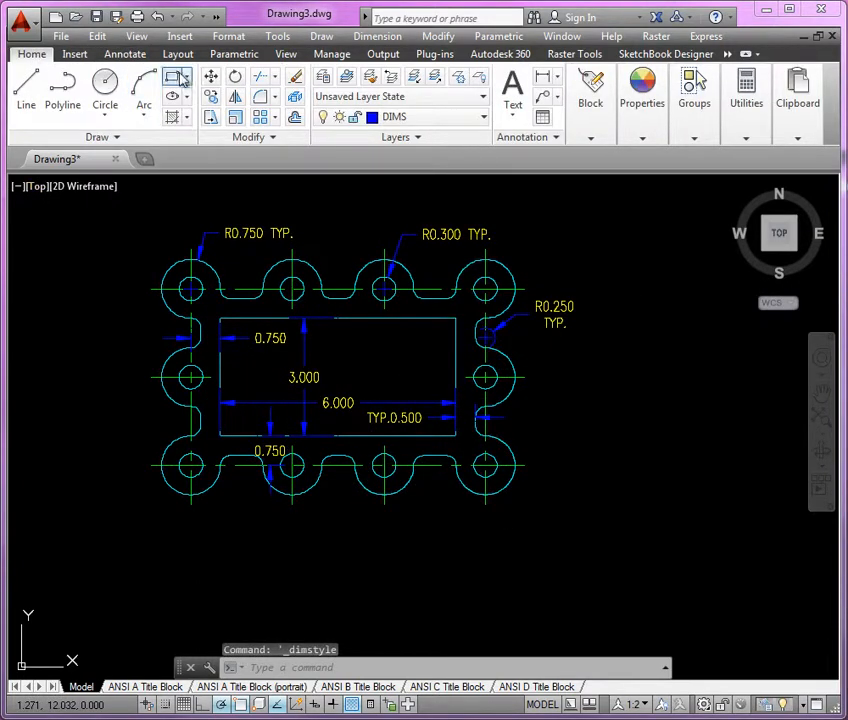
left_click(127, 54)
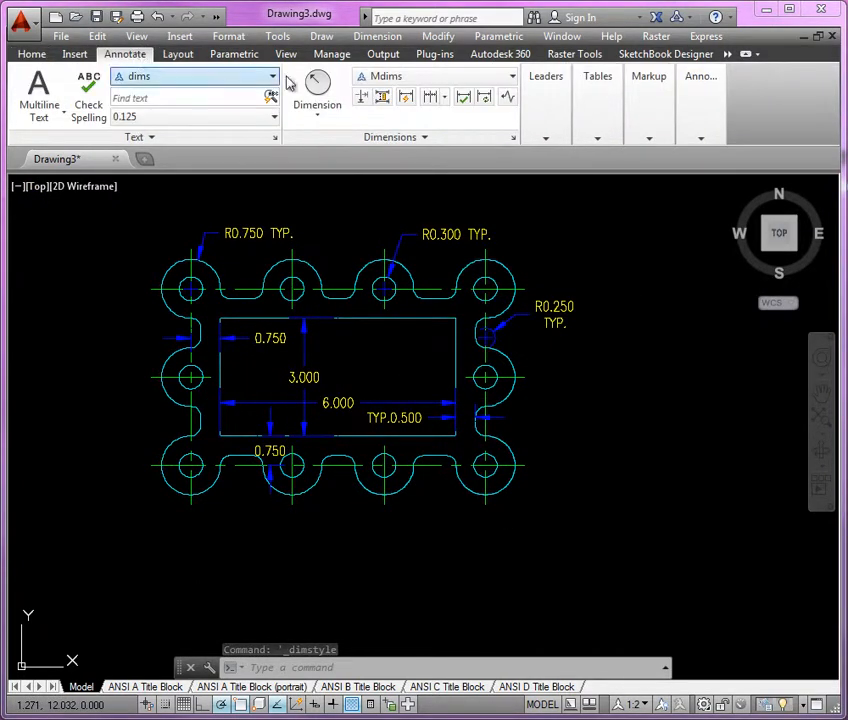
left_click(337, 127)
left_click(331, 148)
scroll(217, 568, "up", 4)
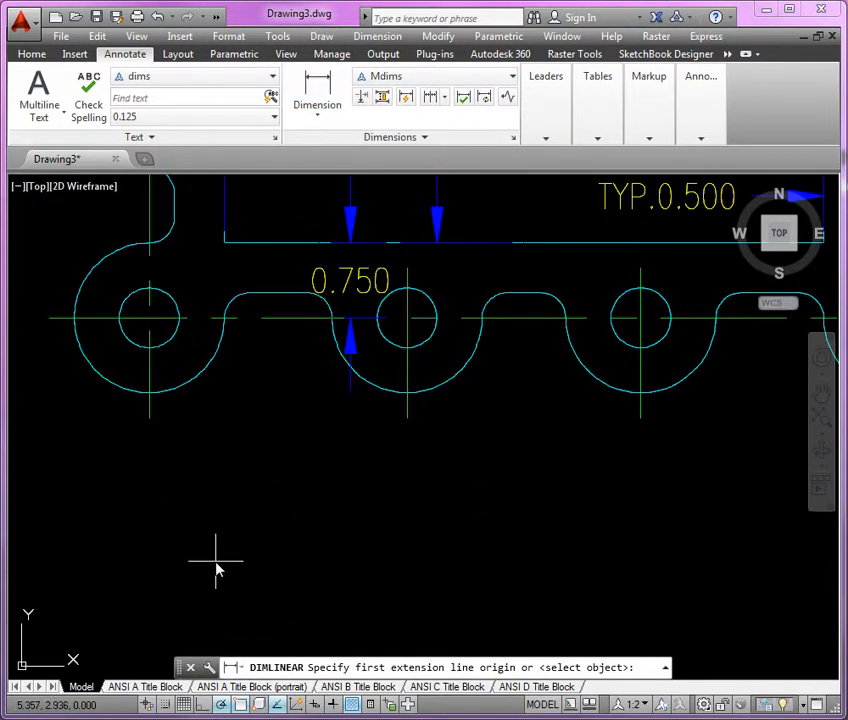
left_click(150, 428)
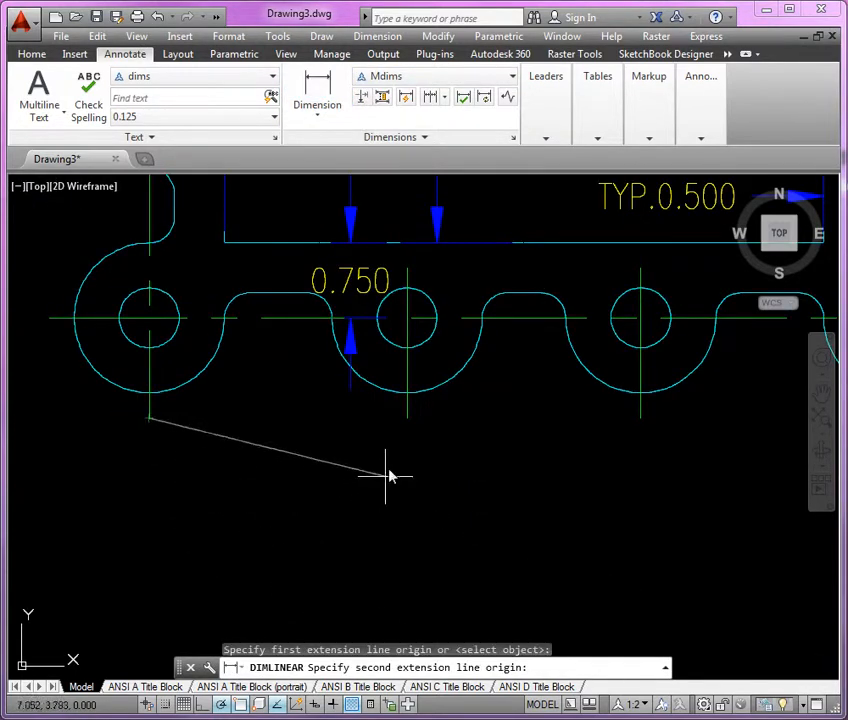
left_click(406, 424)
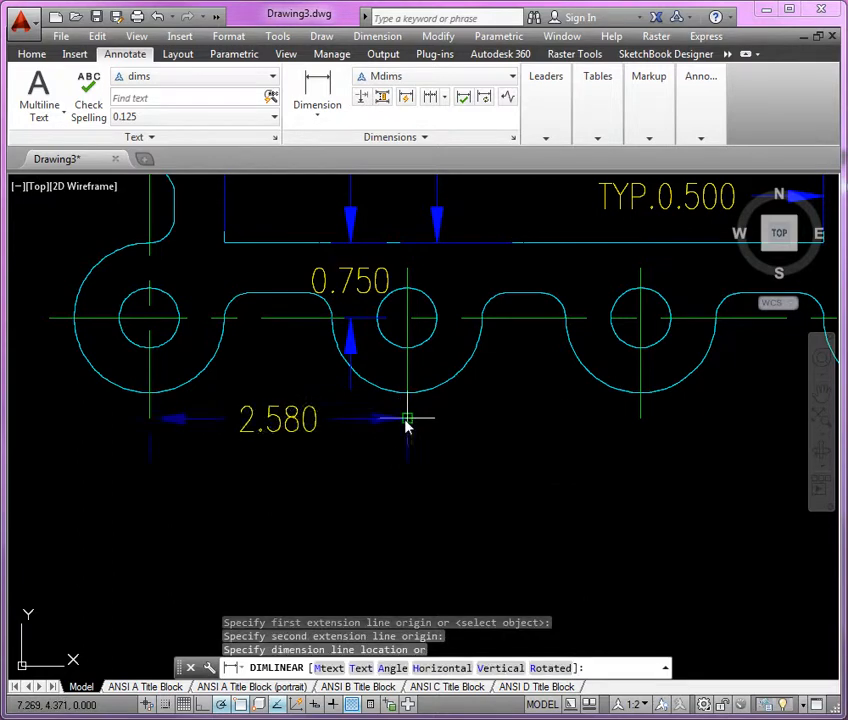
left_click(349, 469)
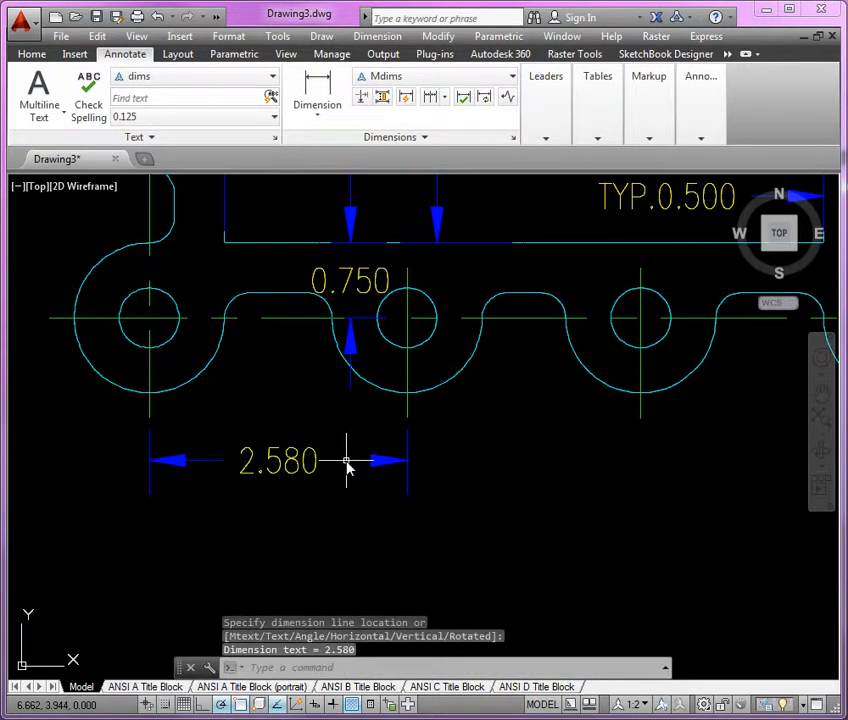
Add baseline dimensions from the first bottom-row hole to the centerlines of the third and fourth holes.
left_click(445, 98)
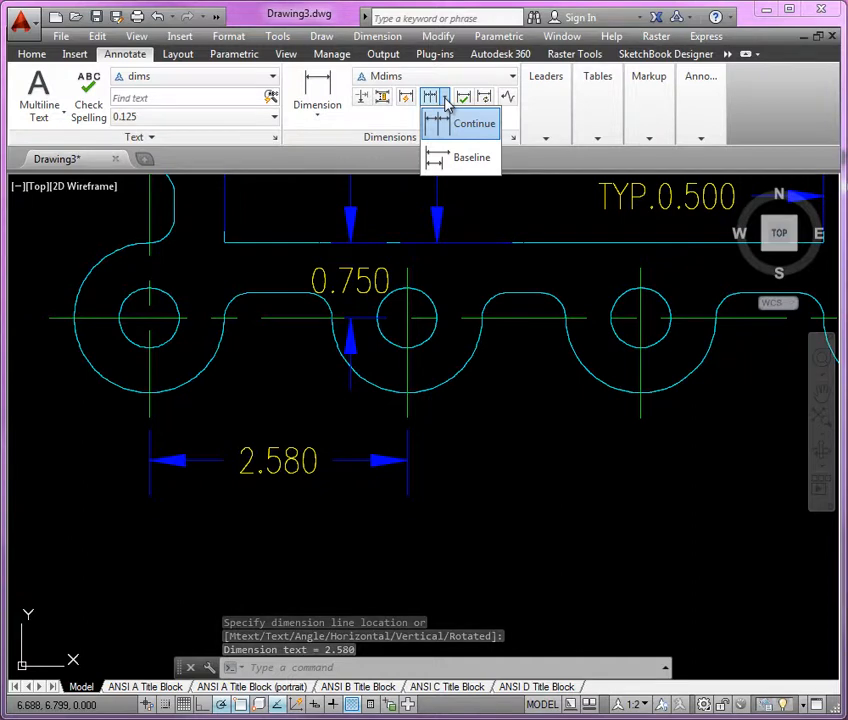
left_click(470, 160)
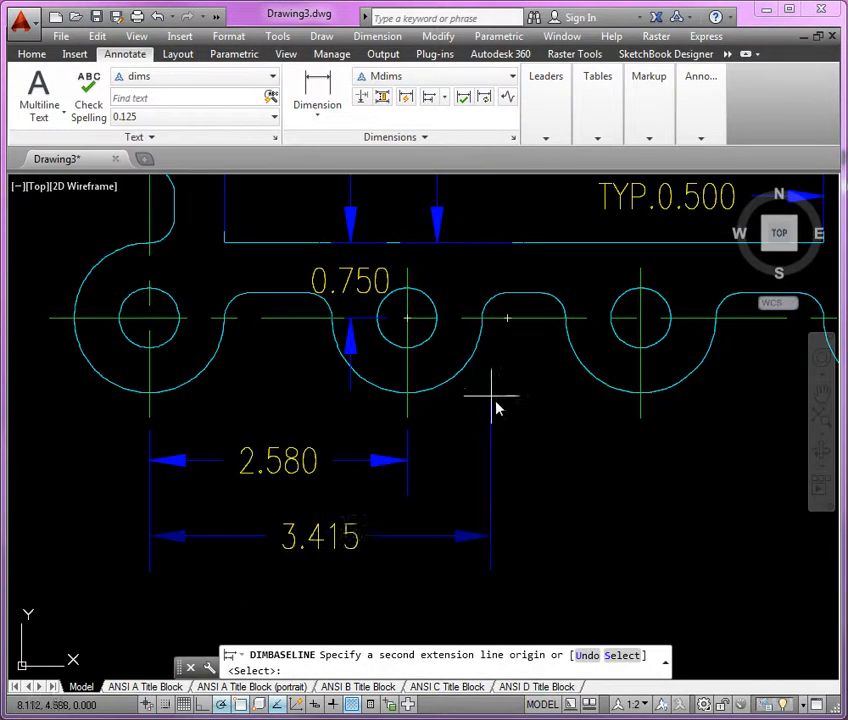
left_click(642, 428)
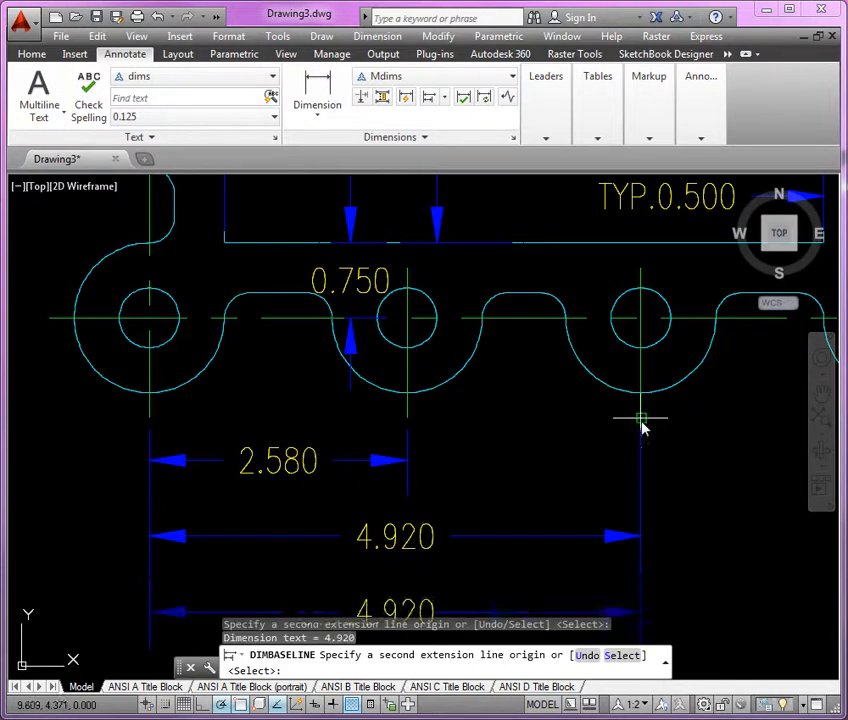
scroll(644, 475, "down", 5)
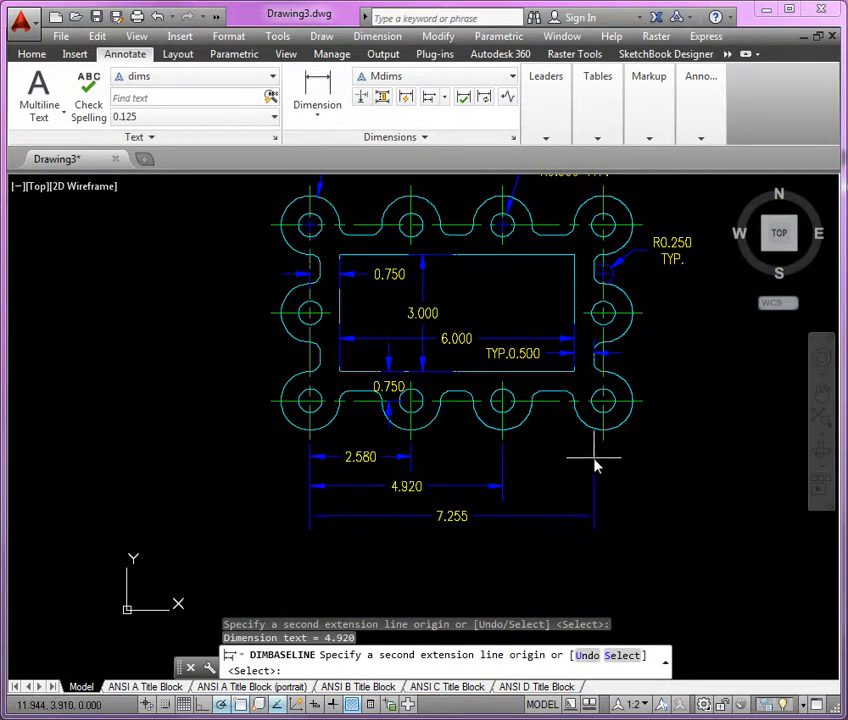
left_click(604, 447)
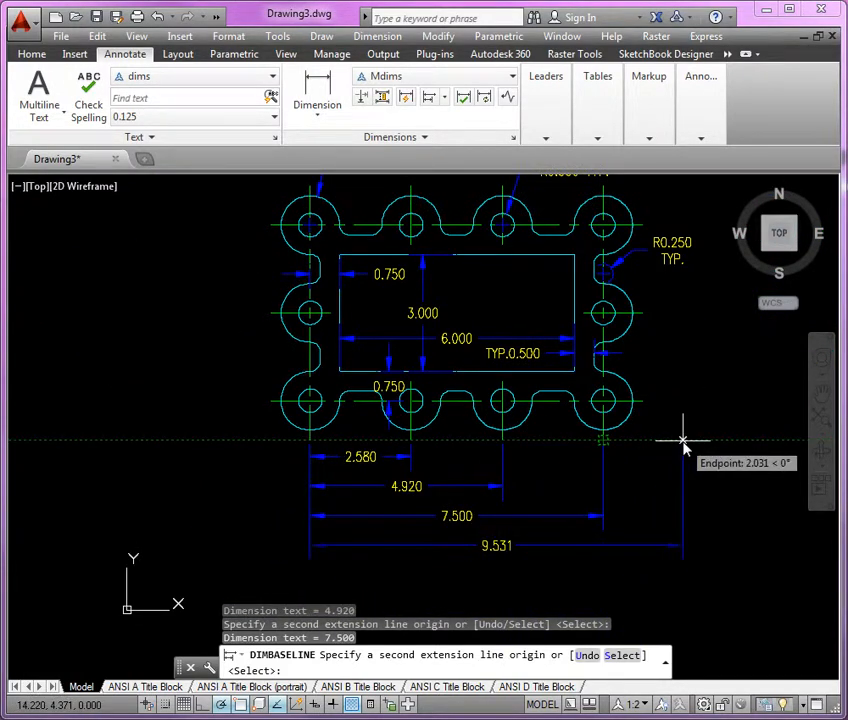
key("Escape")
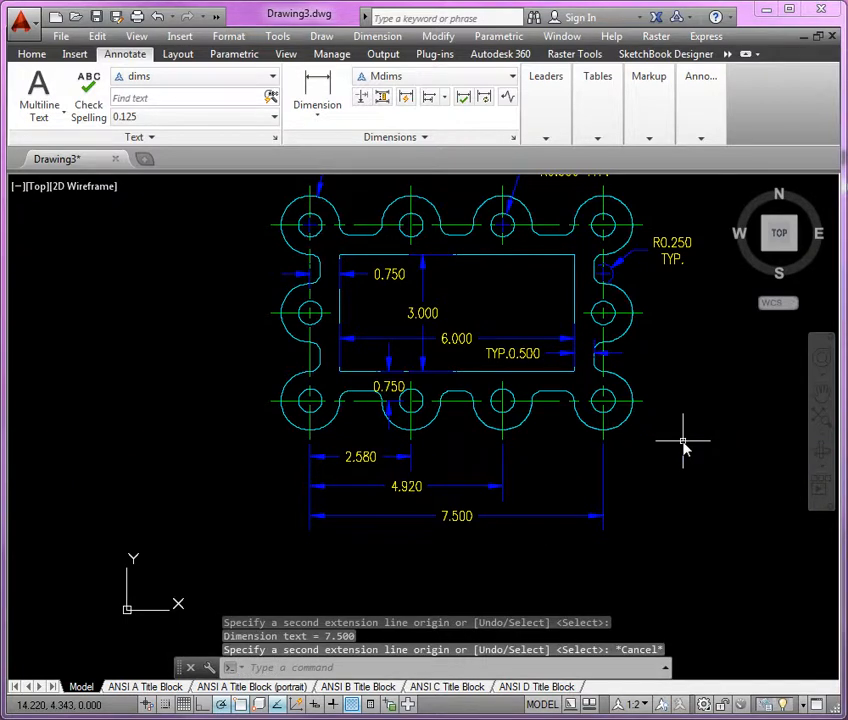
Add a vertical linear dimension between the centerlines of the gasket's lower-right and middle-right holes, placed outside its right side.
middle_click_drag(683, 428, 511, 468)
scroll(602, 403, "up", 2)
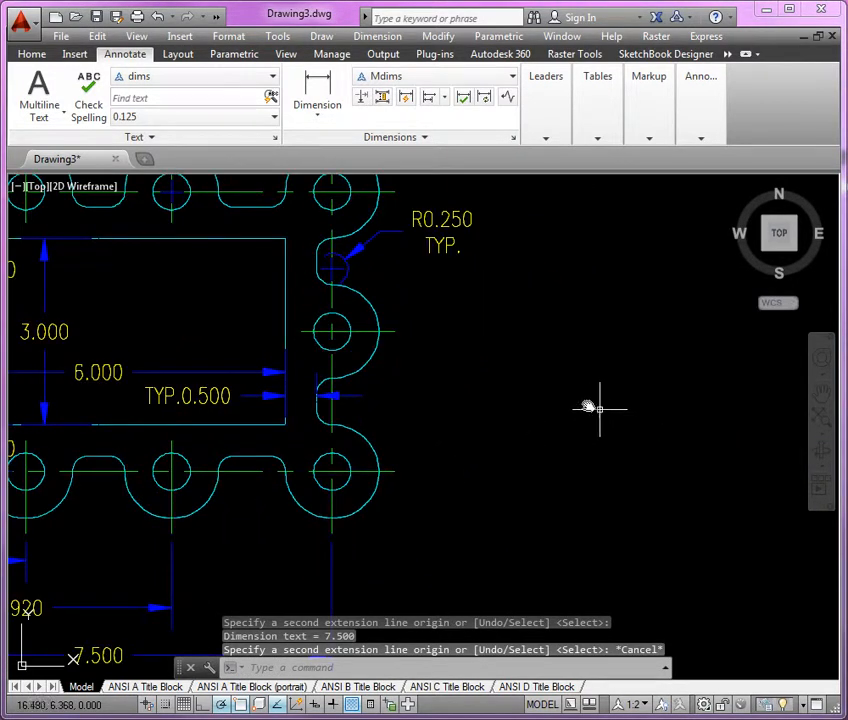
left_click(318, 95)
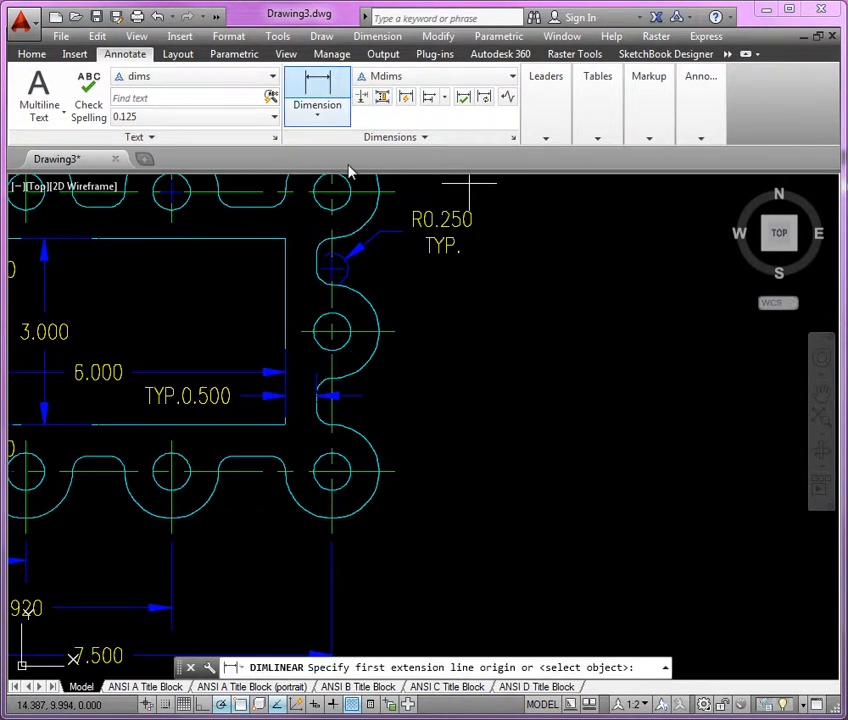
left_click(394, 471)
left_click(395, 331)
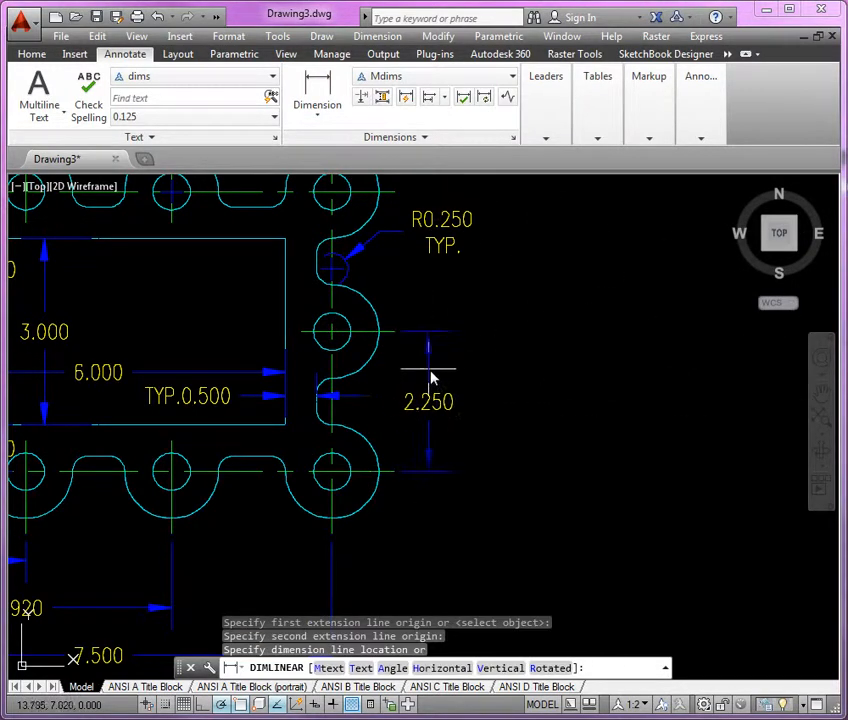
left_click(441, 382)
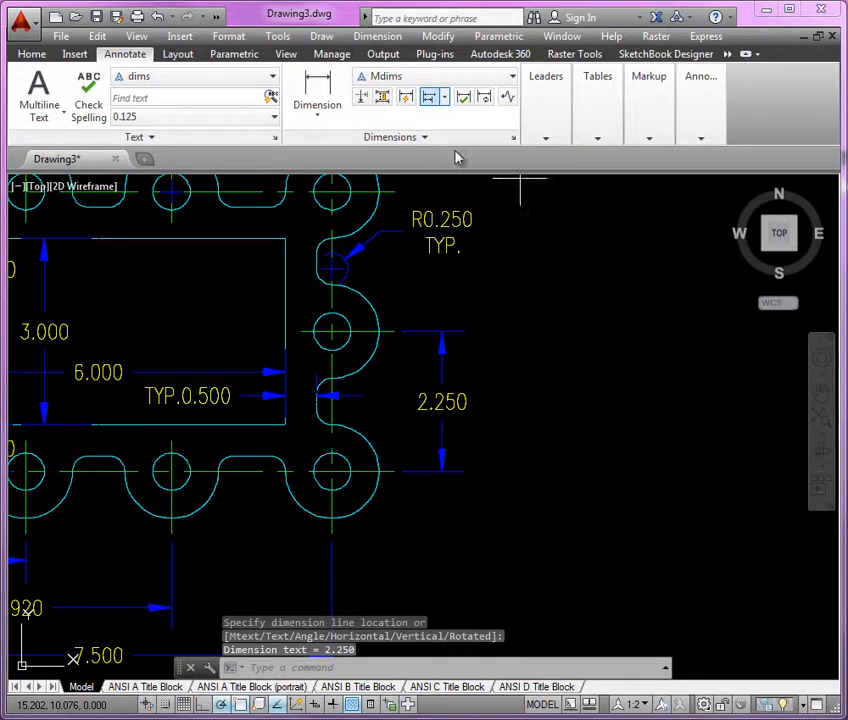
Add a baseline dimension from the lower-right hole to the centerline of the upper-right hole.
left_click(429, 96)
middle_click_drag(555, 454, 518, 518)
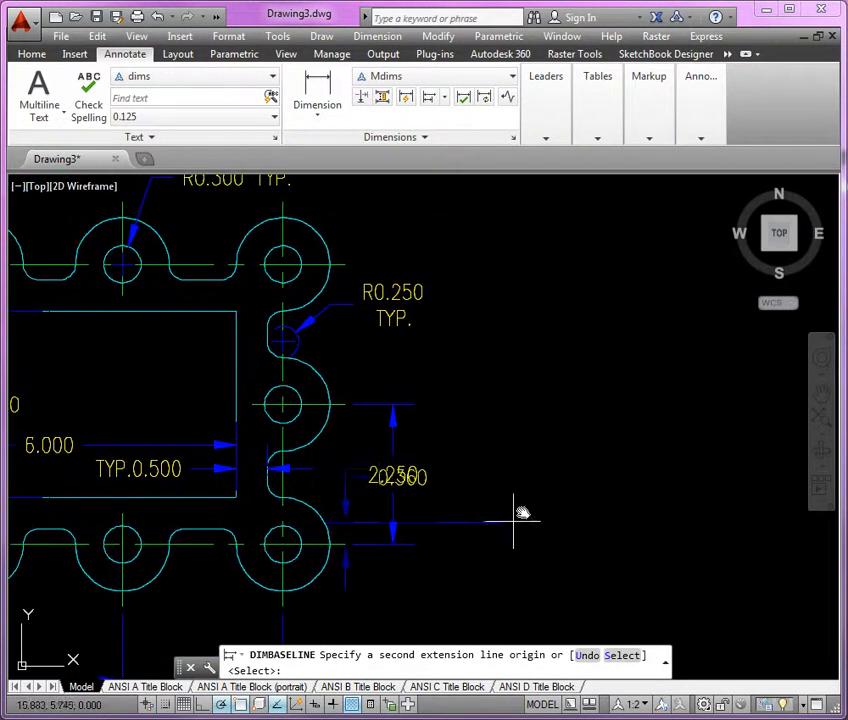
left_click(348, 265)
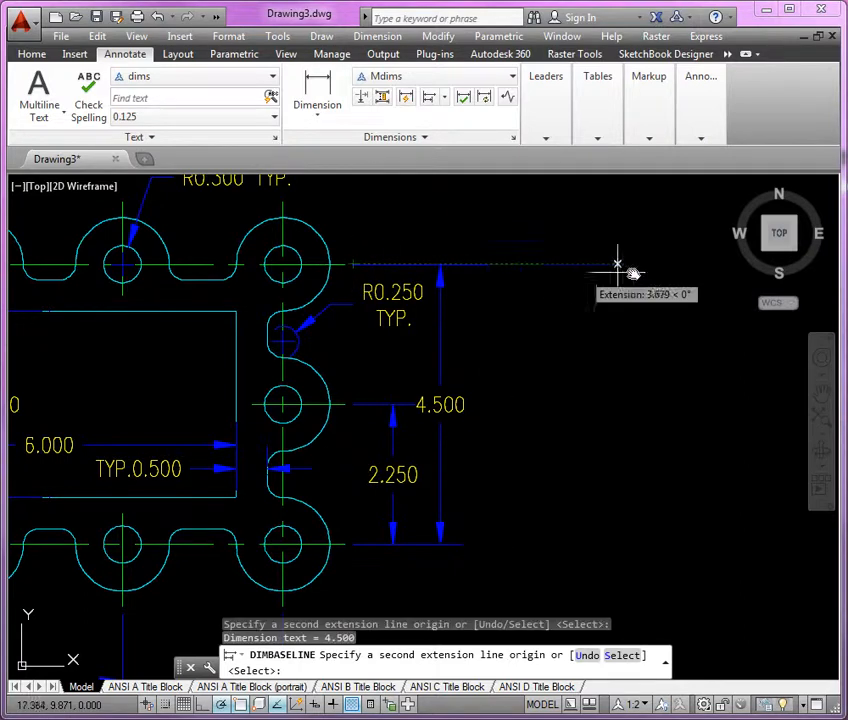
key("Return")
key("Return")
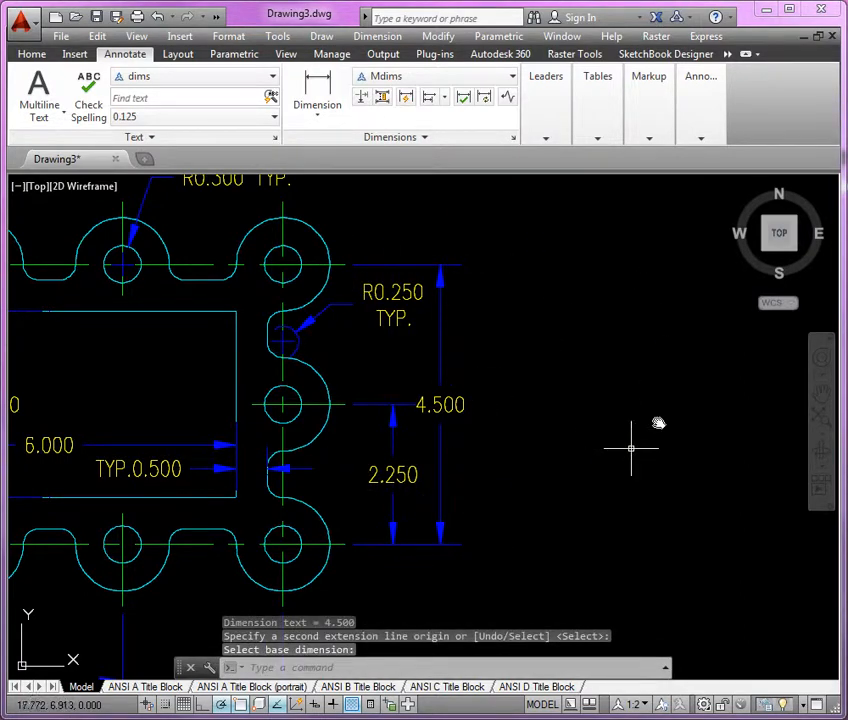
scroll(677, 386, "down", 2)
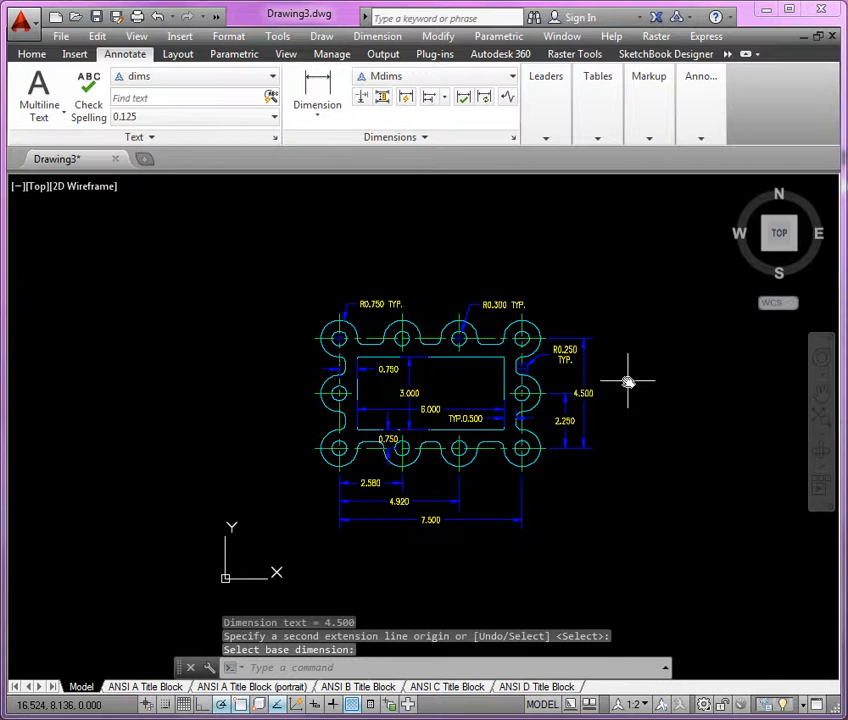
scroll(628, 388, "up", 2)
middle_click_drag(628, 390, 665, 382)
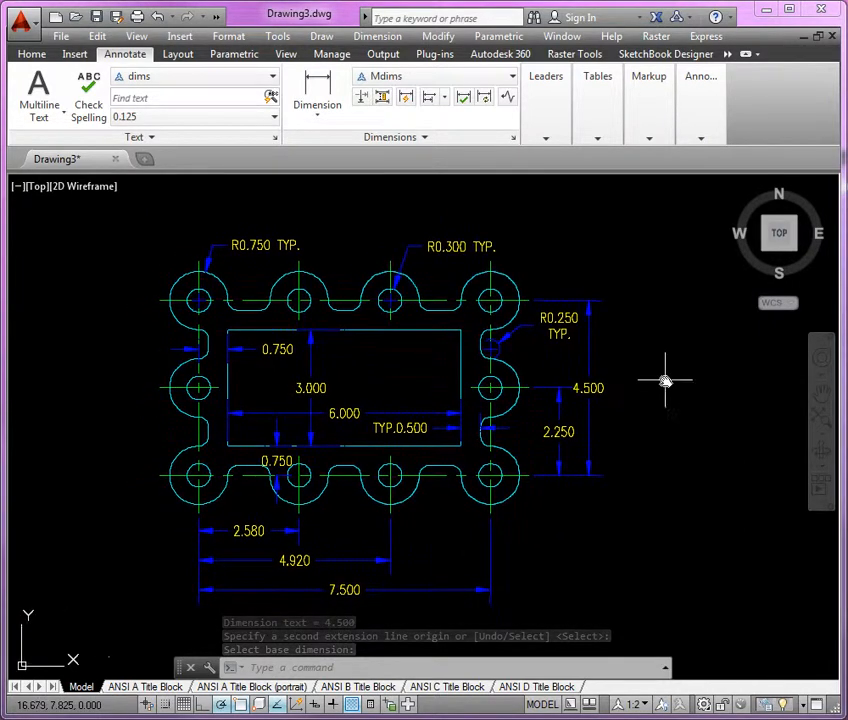